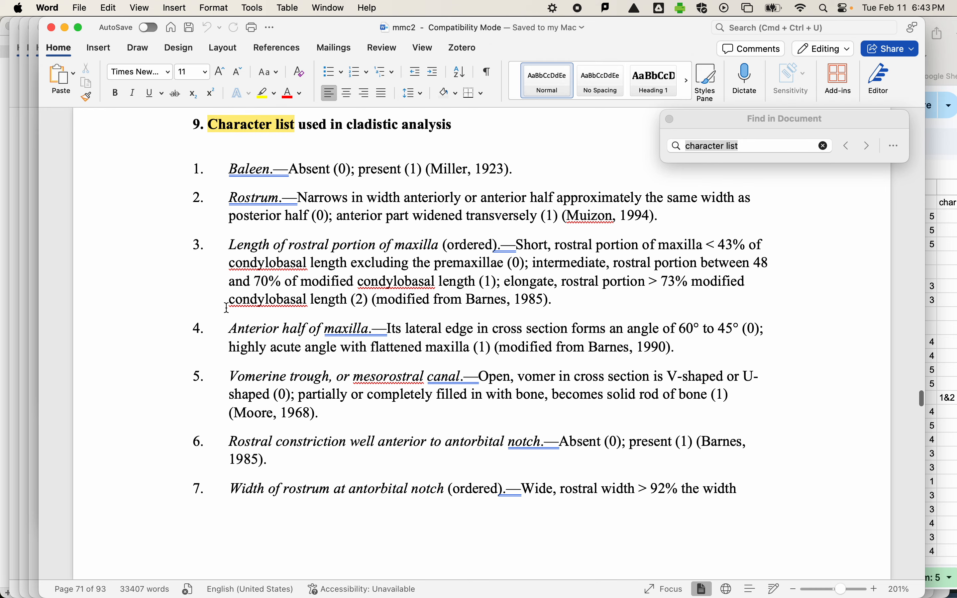
Step: Review the Baleen character and its coded states in the document's character list
scroll(227, 308, "up", 2)
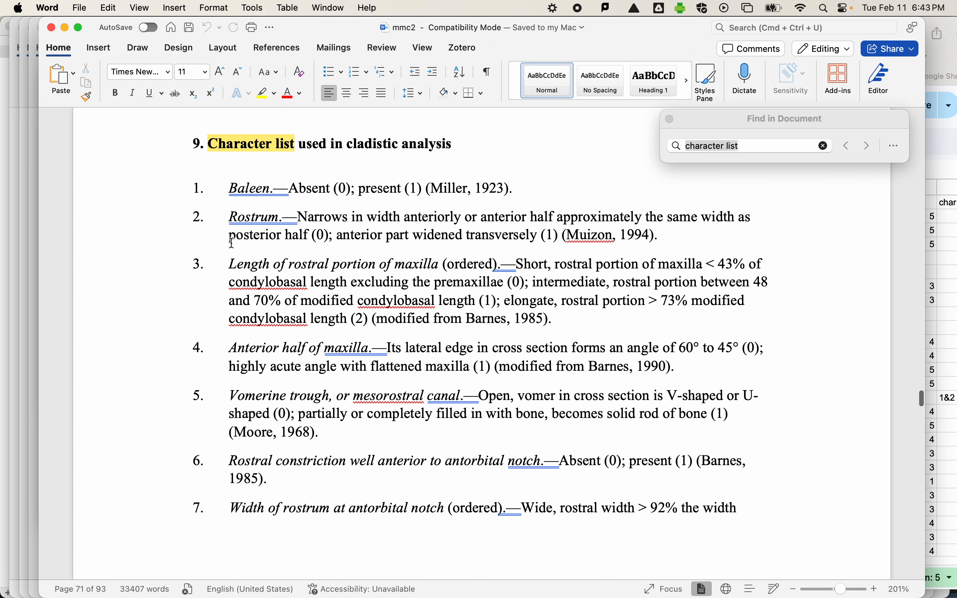
scroll(370, 301, "down", 2)
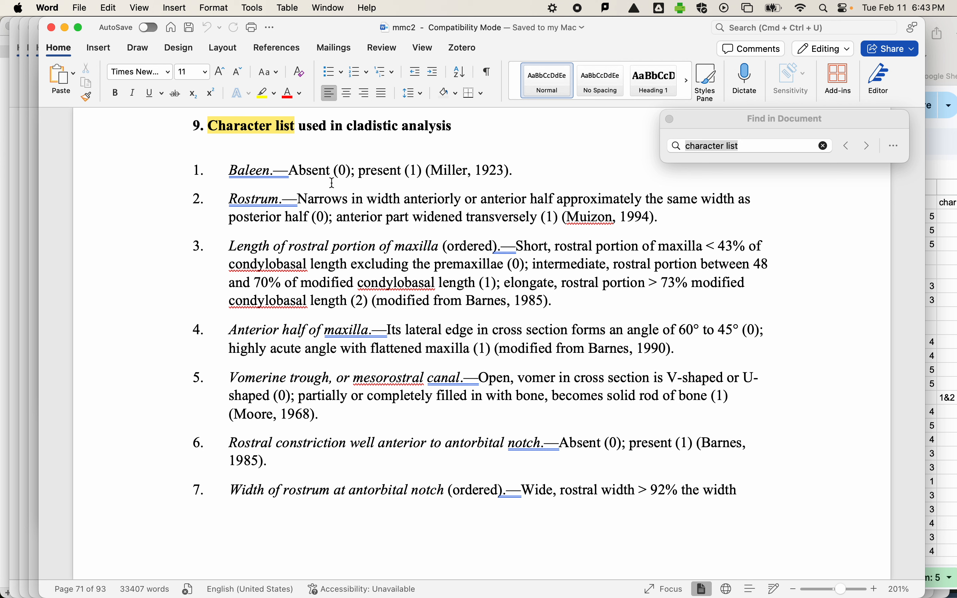
double_click(254, 178)
Step: Switch to the Cetacea I spreadsheet in Google Sheets and add a new sheet named char1_baleen
left_click(953, 292)
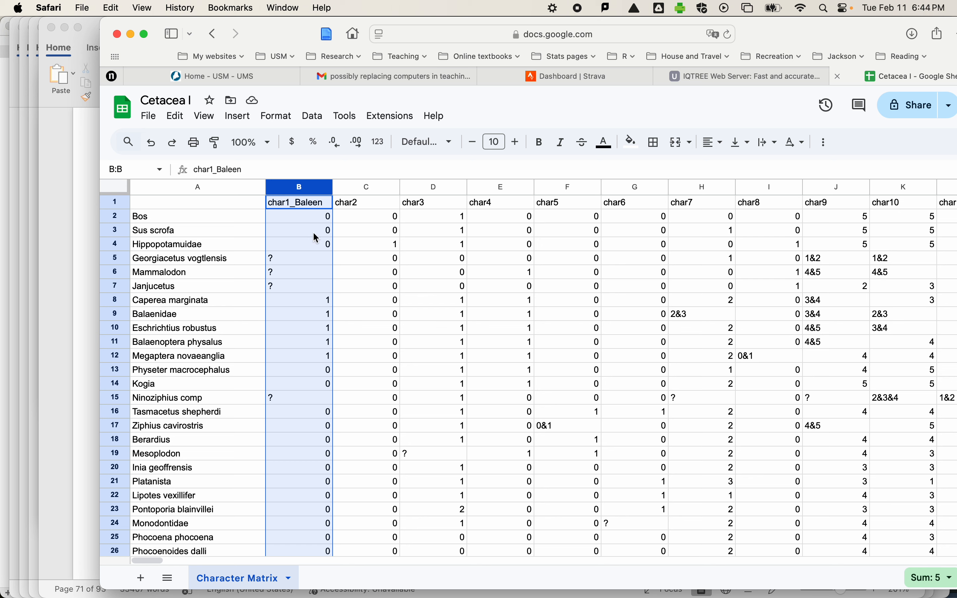
left_click(142, 578)
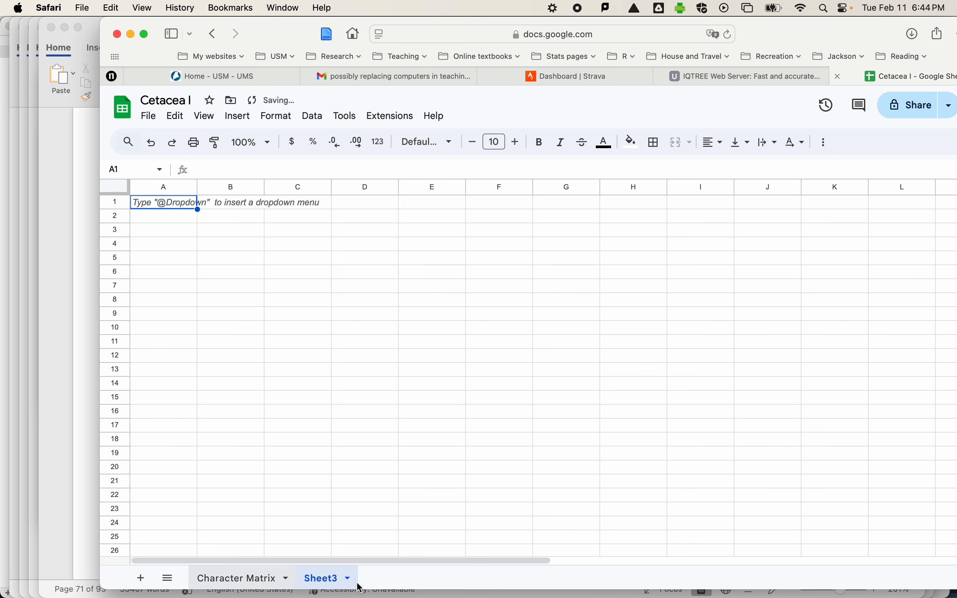
double_click(336, 578)
type("char")
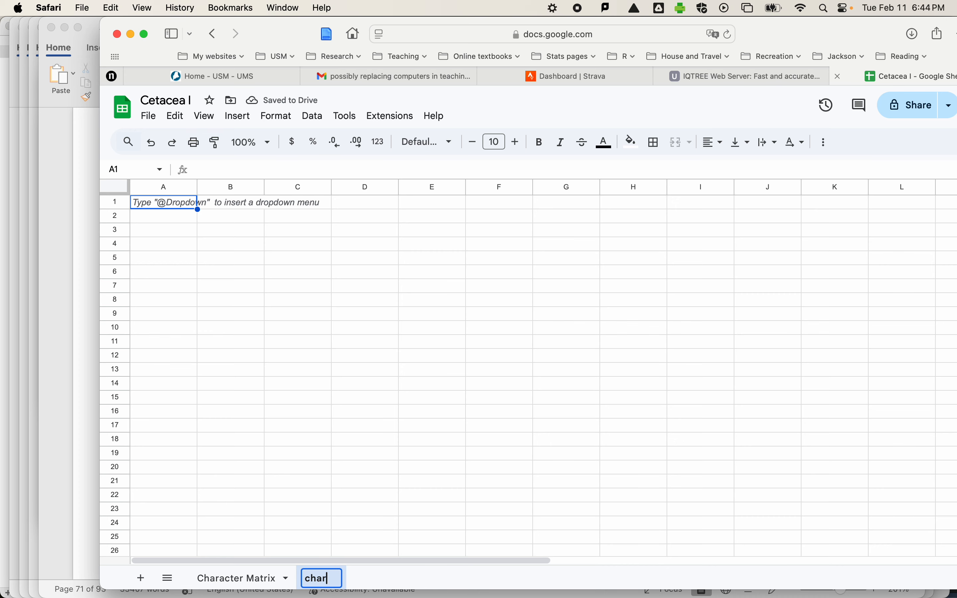
type("1_baleen")
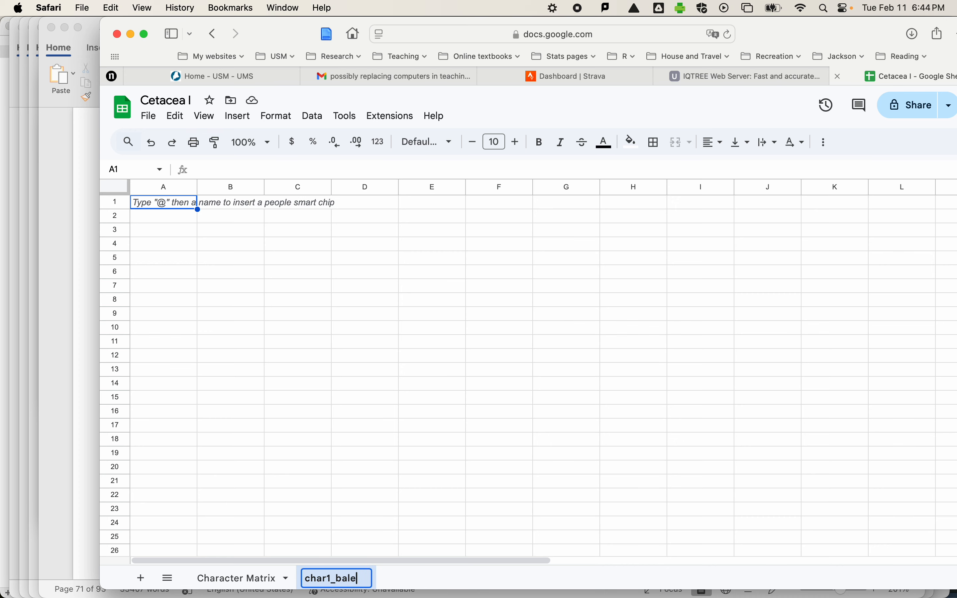
left_click(363, 470)
Step: Enter the header Taxon in cell A1 of the Character Matrix sheet
left_click(250, 579)
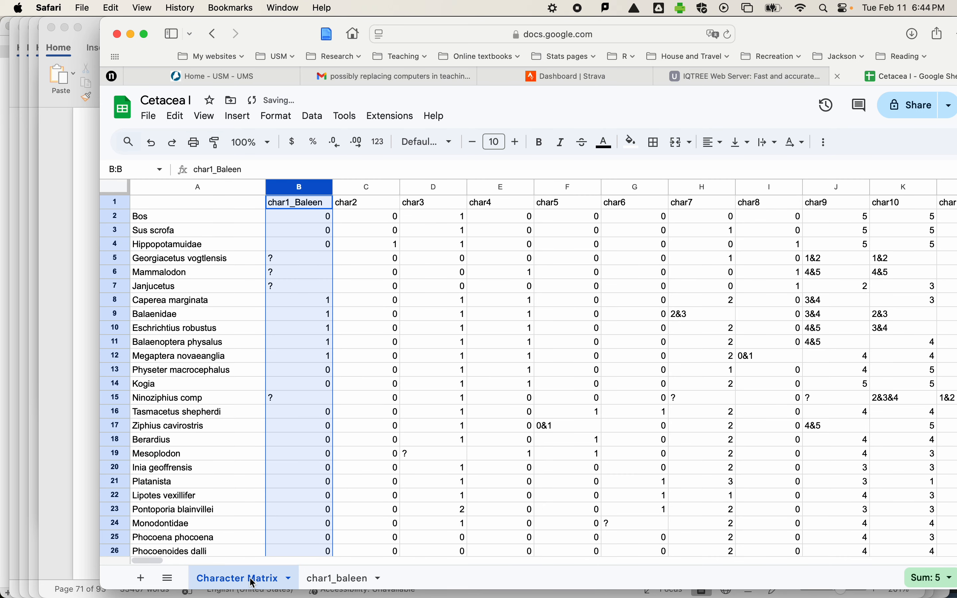
left_click(201, 203)
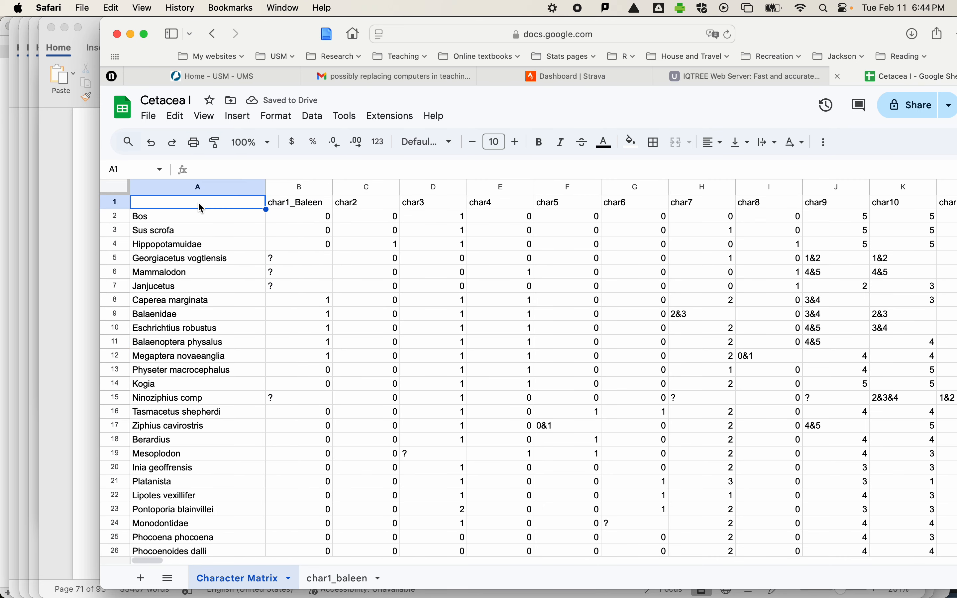
type("Taxon")
key("Return")
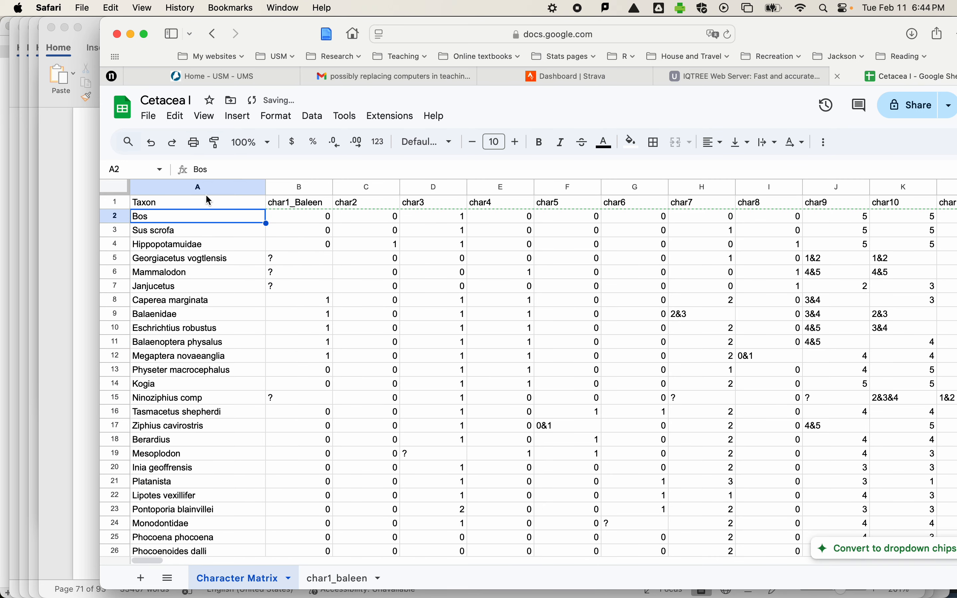
Step: Copy the Taxon column from the Character Matrix sheet into column A of the char1_baleen sheet
left_click(168, 188)
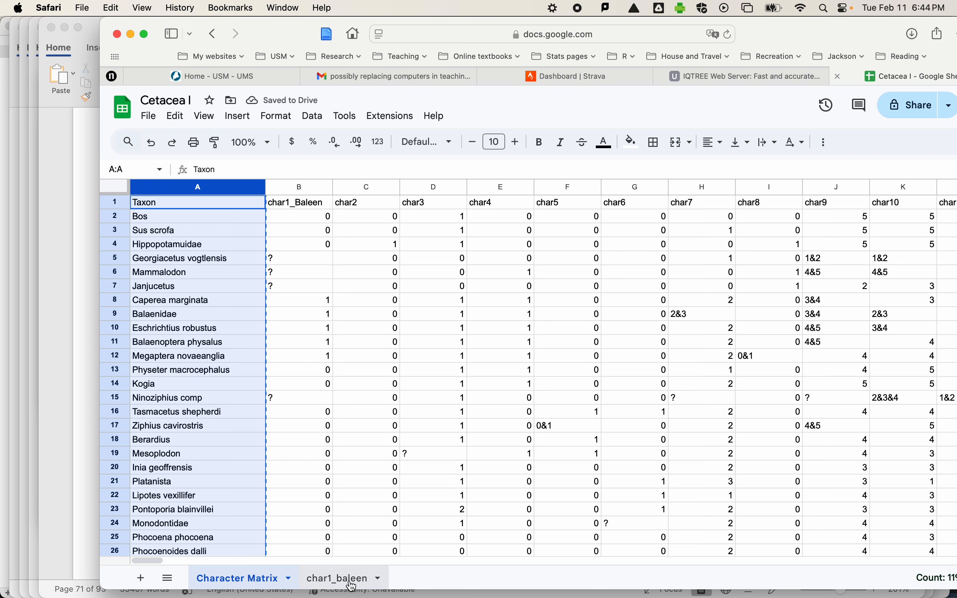
left_click(340, 579)
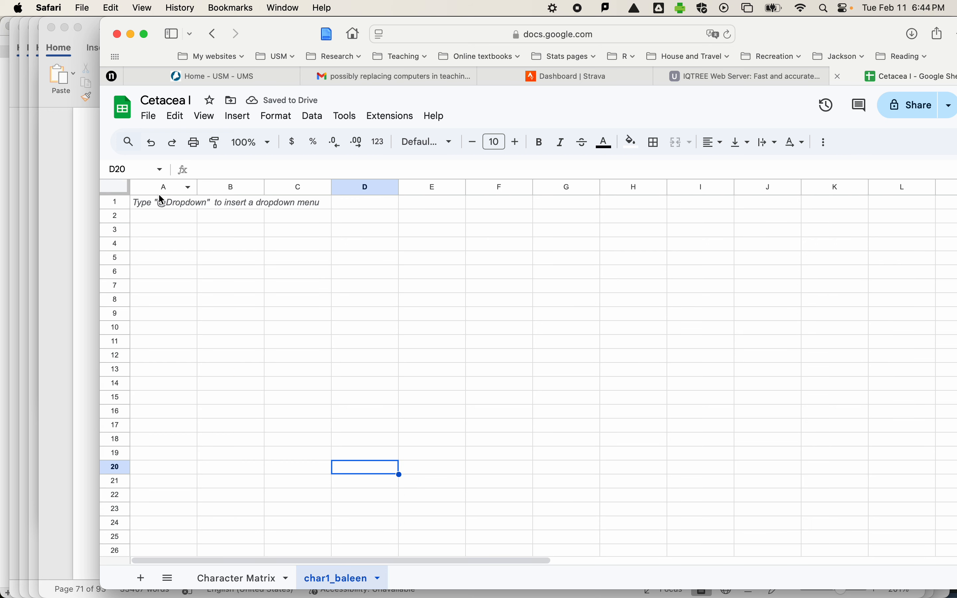
left_click(149, 187)
key("super+v")
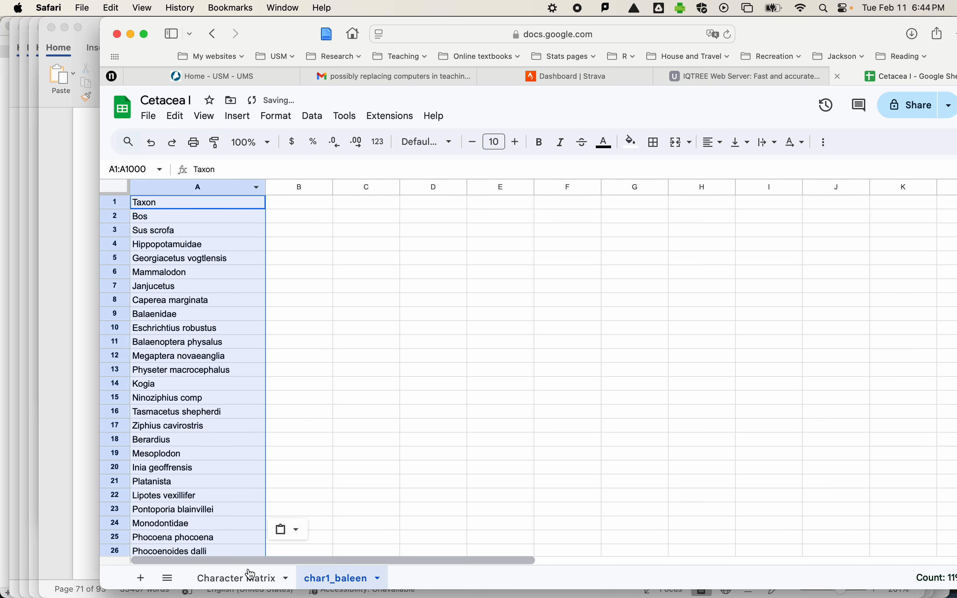
Step: Copy the char1_Baleen column from the Character Matrix sheet into column B of the char1_baleen sheet
left_click(251, 578)
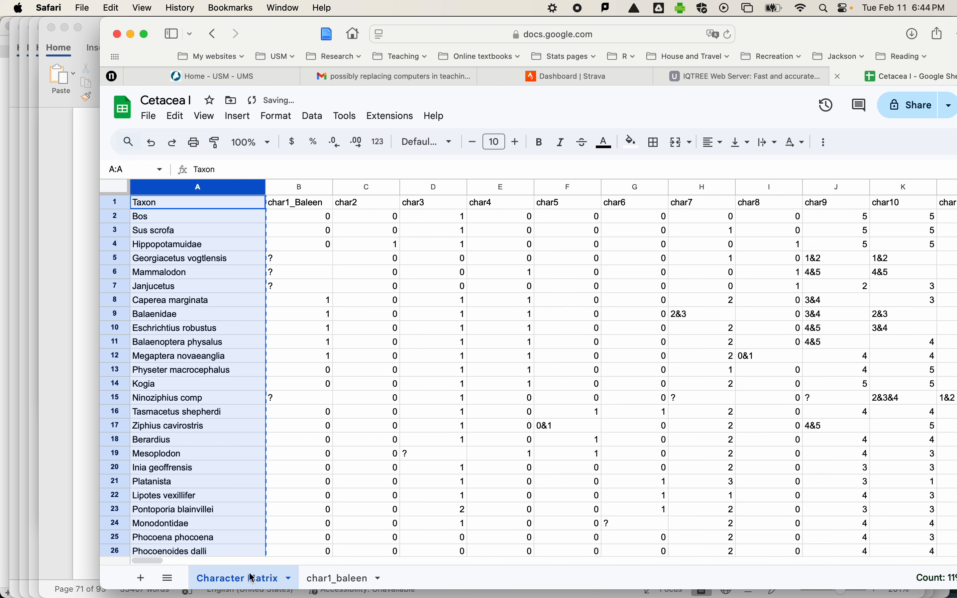
left_click(284, 189)
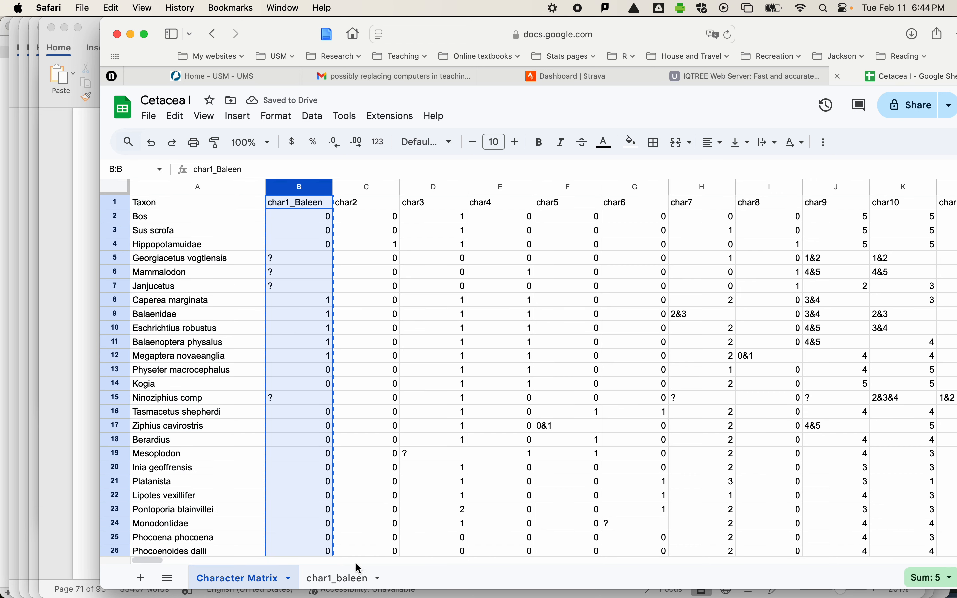
left_click(357, 576)
left_click(276, 188)
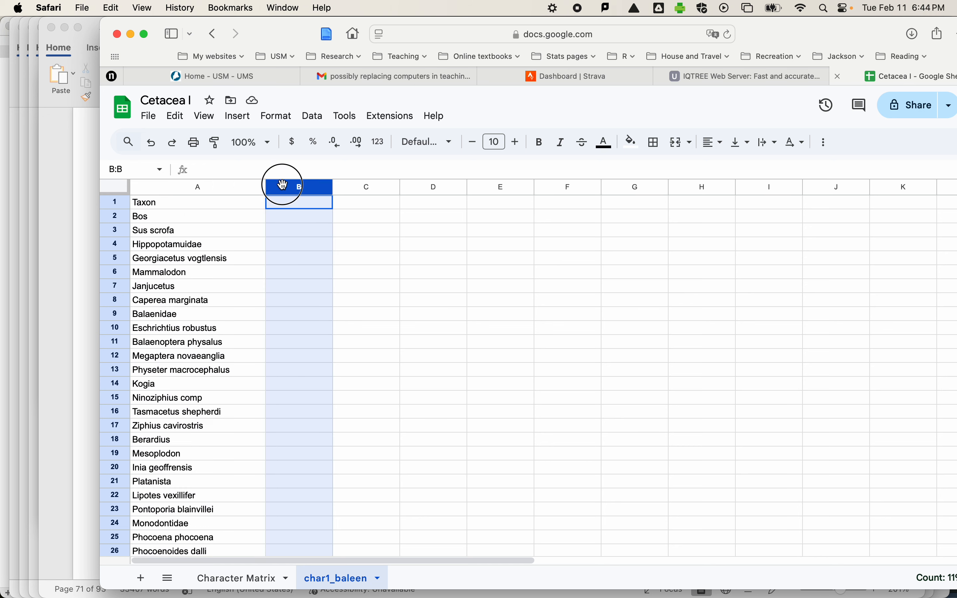
key("super+v")
left_click(406, 277)
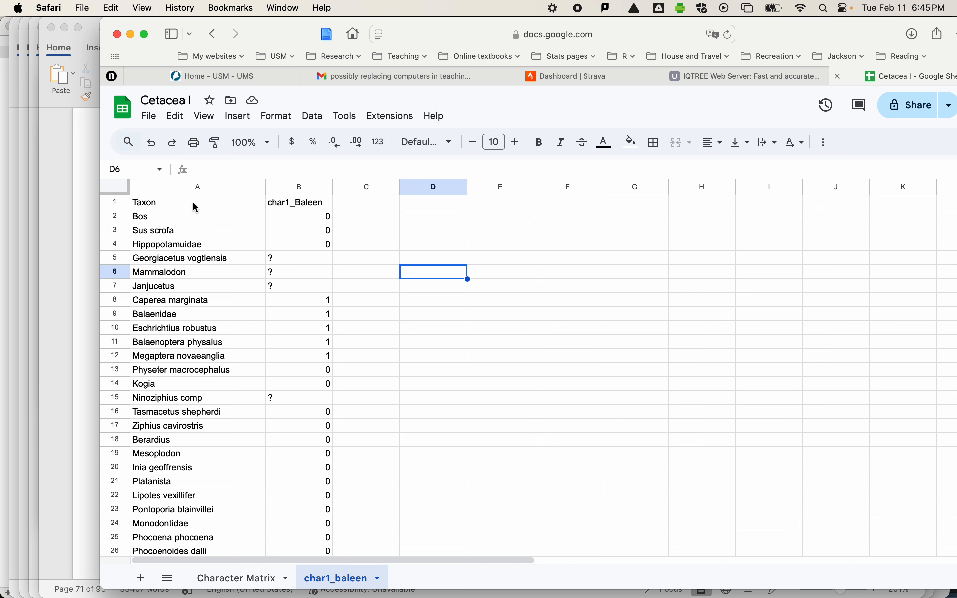
Step: Replace all spaces with underscores in the taxon names in column A of the char1_baleen sheet
left_click(179, 190)
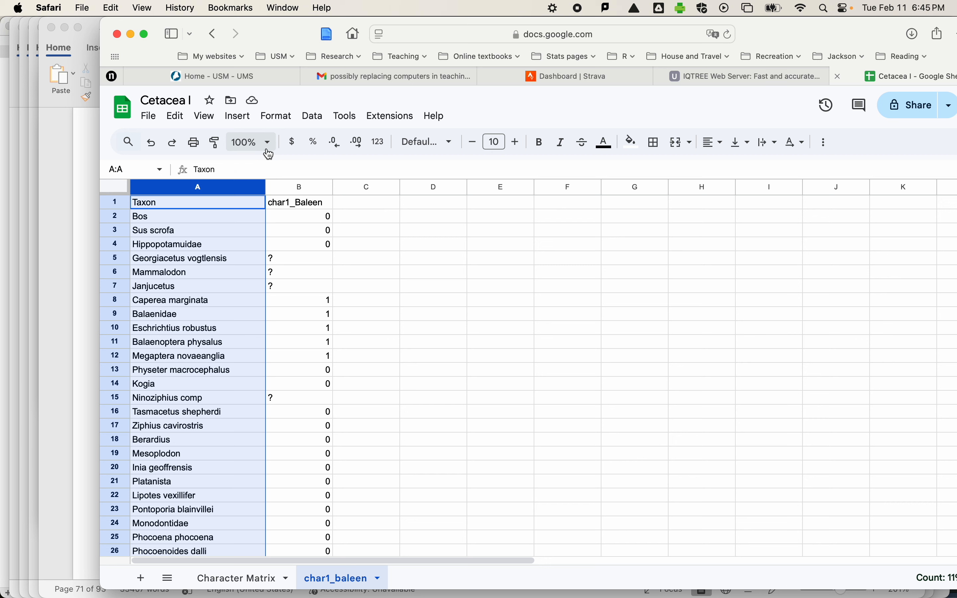
key("super+f")
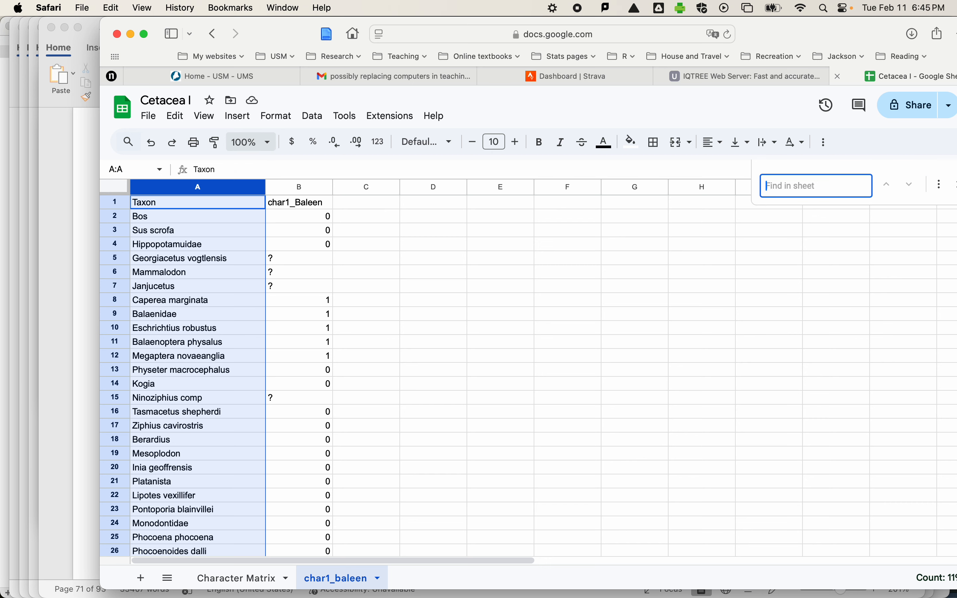
left_click(943, 187)
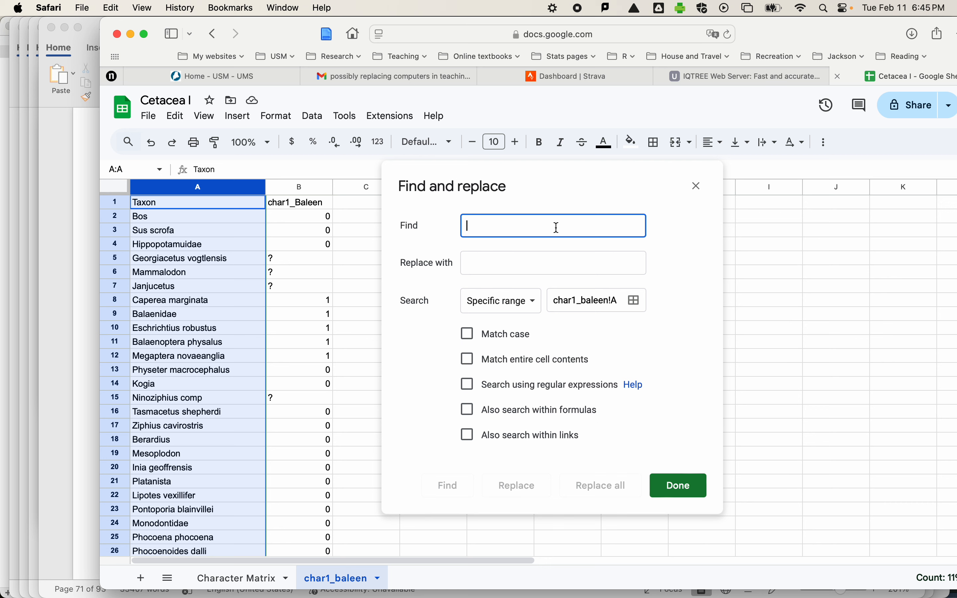
left_click(509, 267)
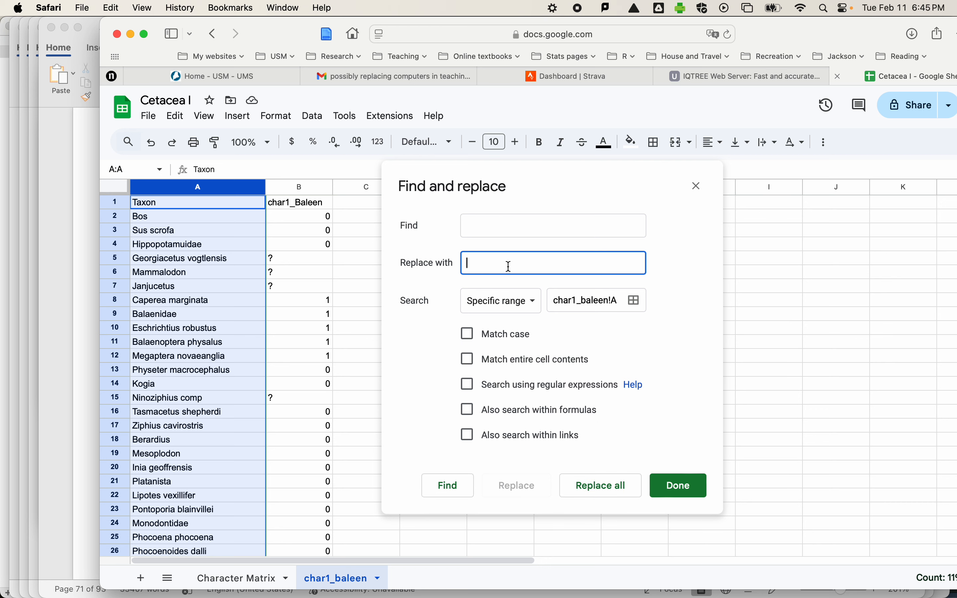
type("_")
left_click(613, 477)
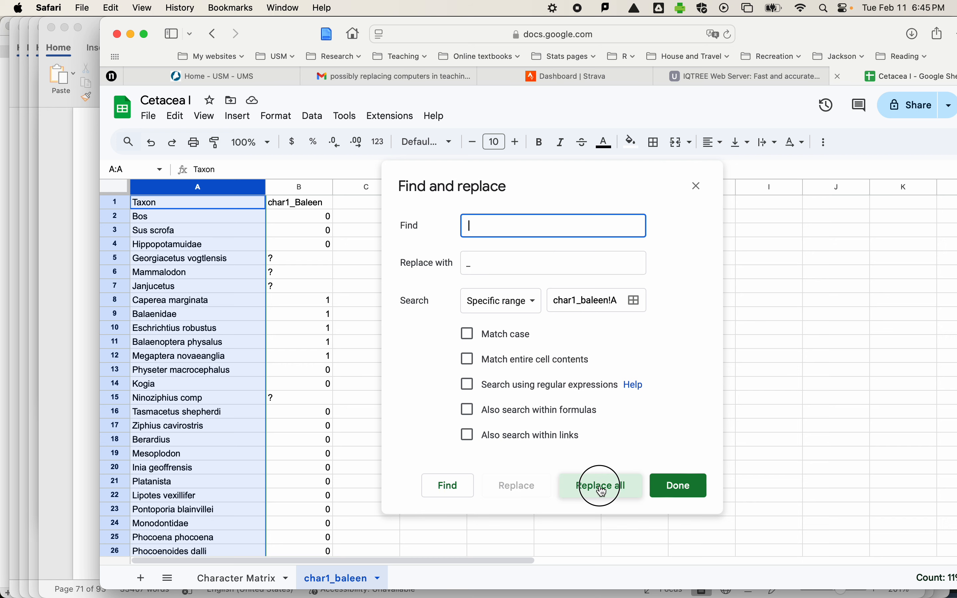
left_click(675, 486)
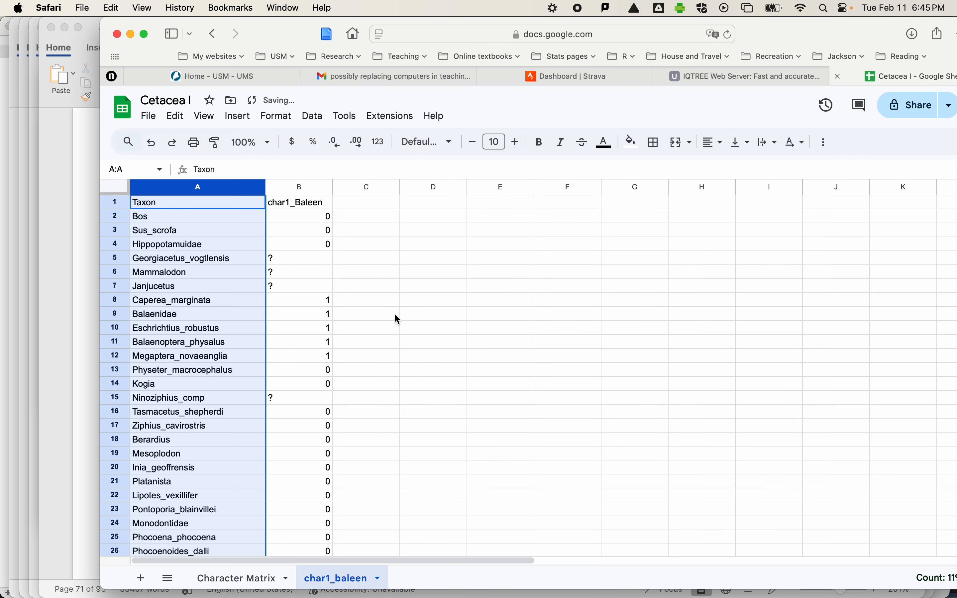
left_click(240, 274)
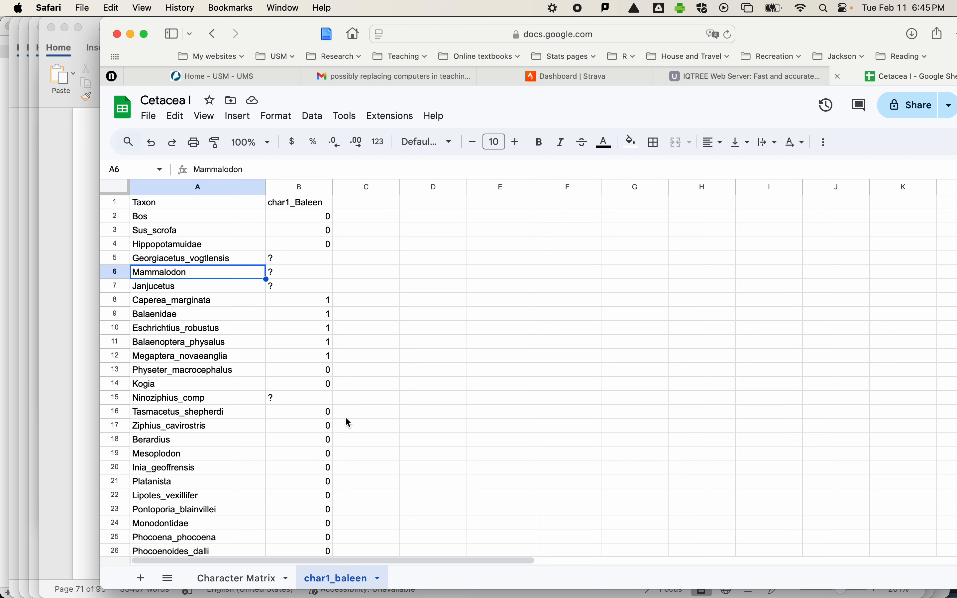
Step: Enter the header Color in cell C1 of the char1_baleen sheet
left_click(380, 209)
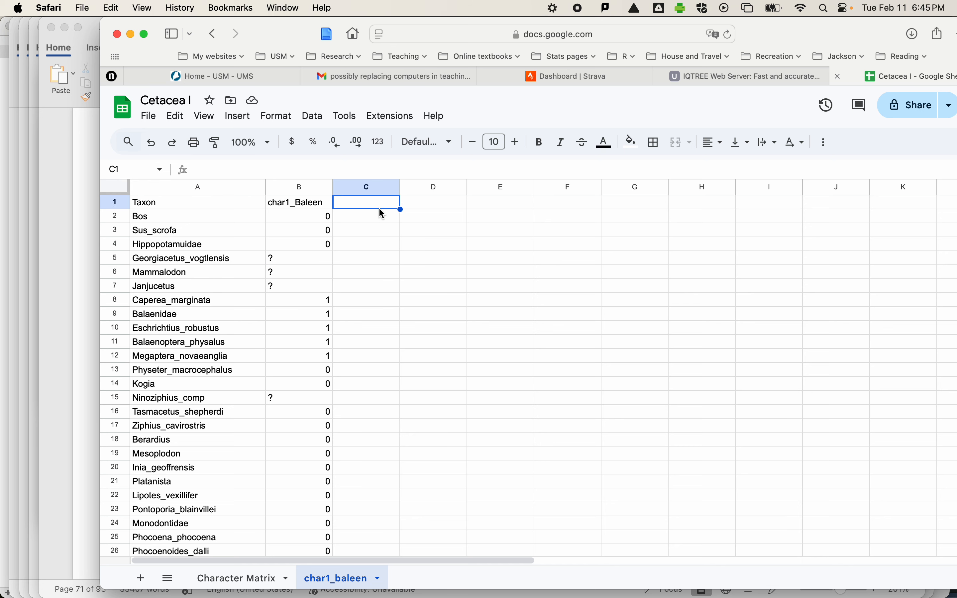
type("Color")
key("Return")
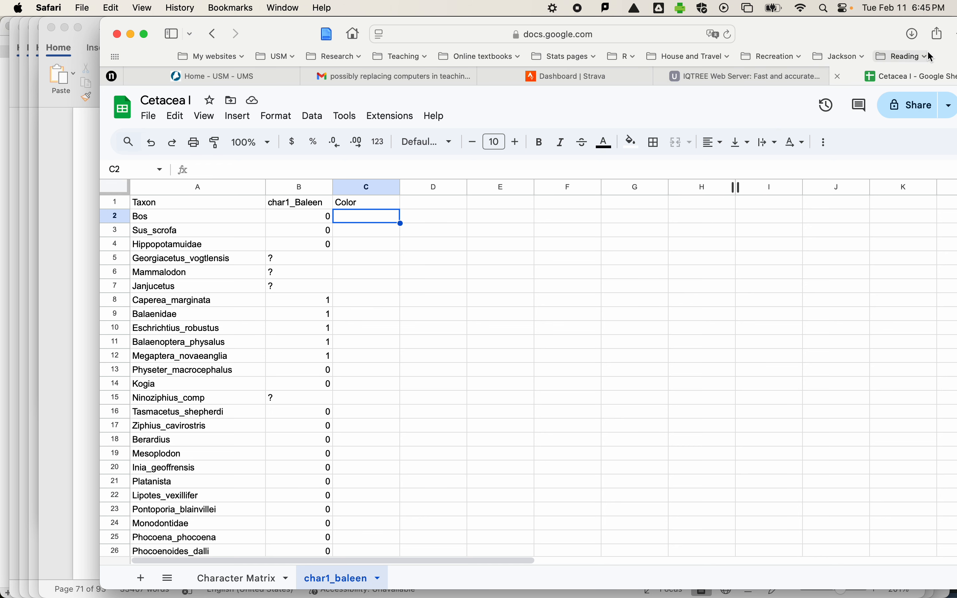
Step: Bring the whole browser window into view and open a new tab
left_click_drag(858, 34, 789, 31)
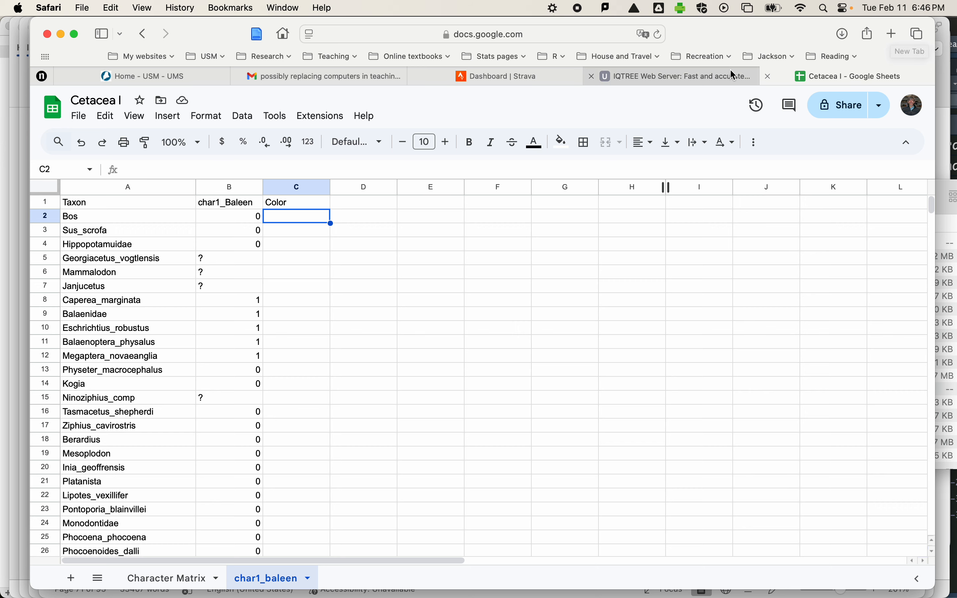
left_click(890, 39)
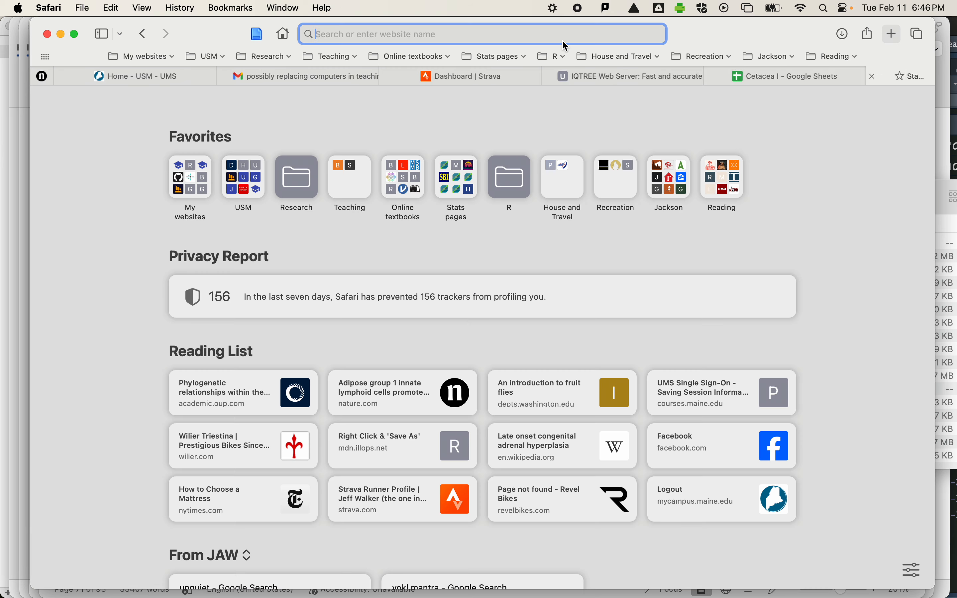
type("black")
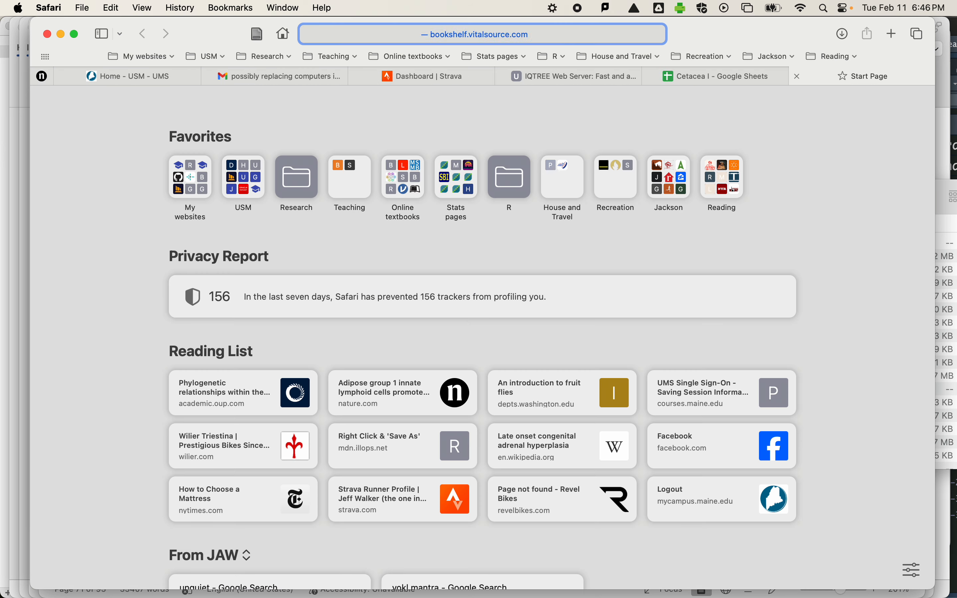
key("BackSpace")
key("BackSpace")
key("BackSpace")
key("BackSpace")
key("BackSpace")
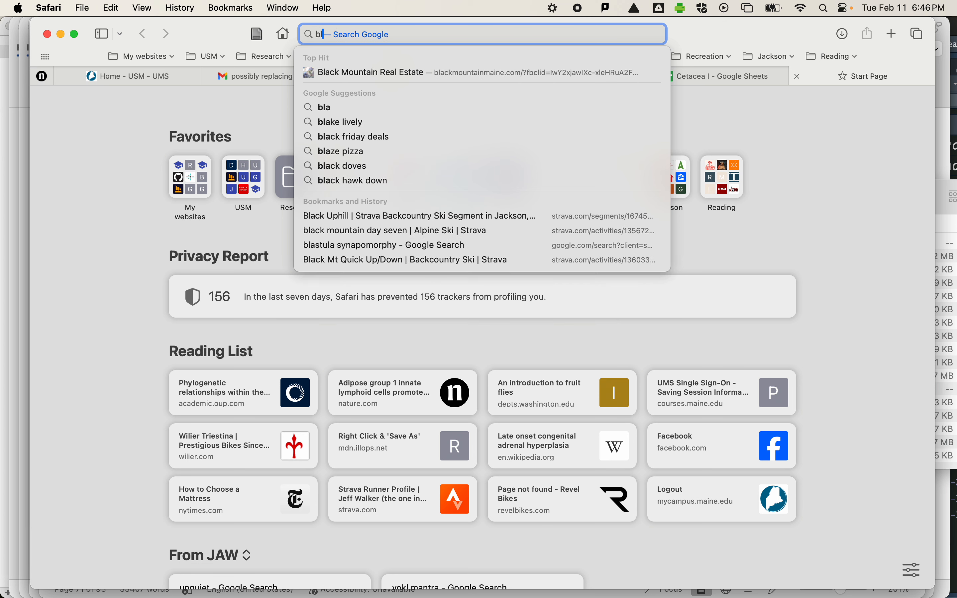
Step: Search the web for "dark grey hex code"
type("dark gre")
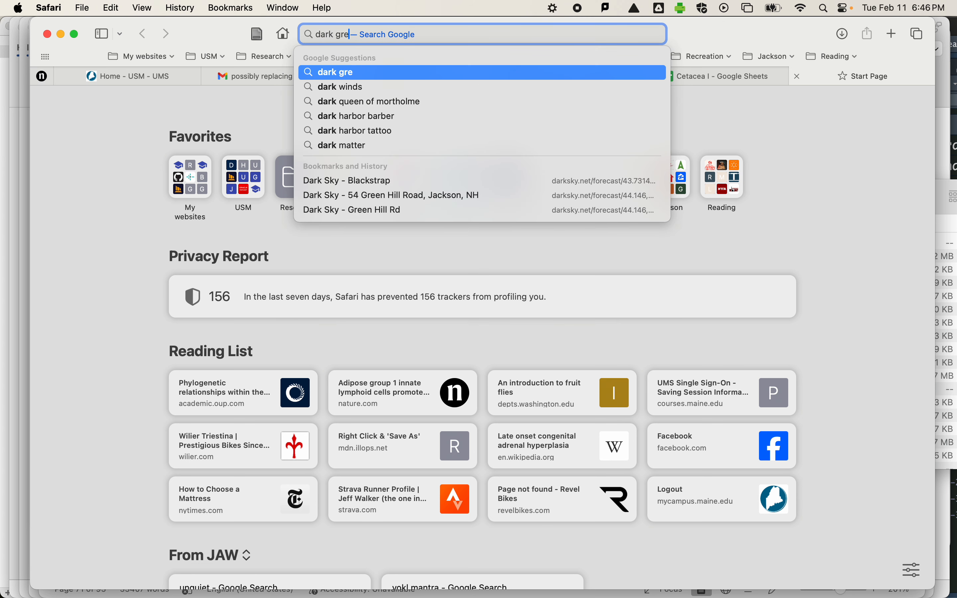
type("y hex code")
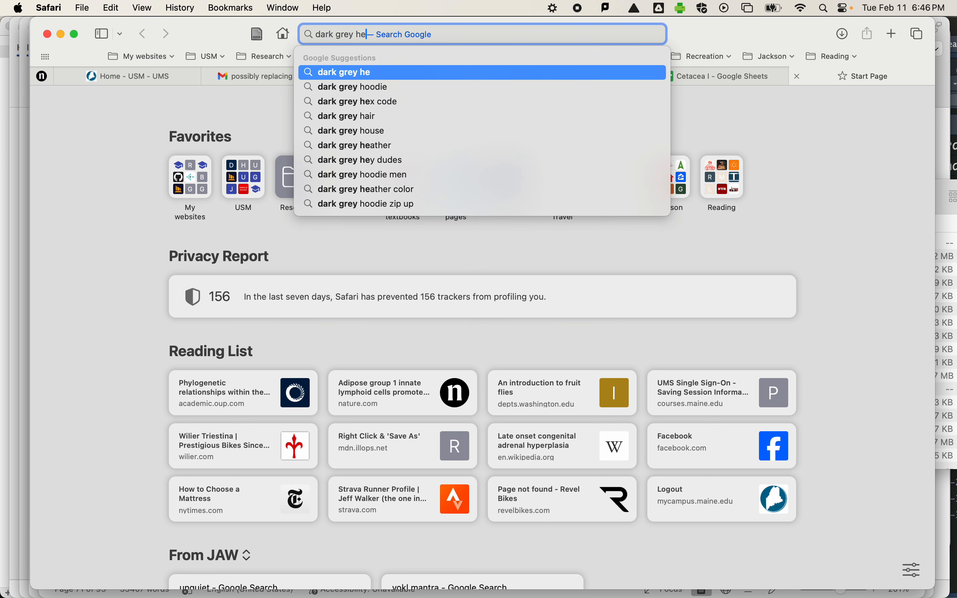
key("Return")
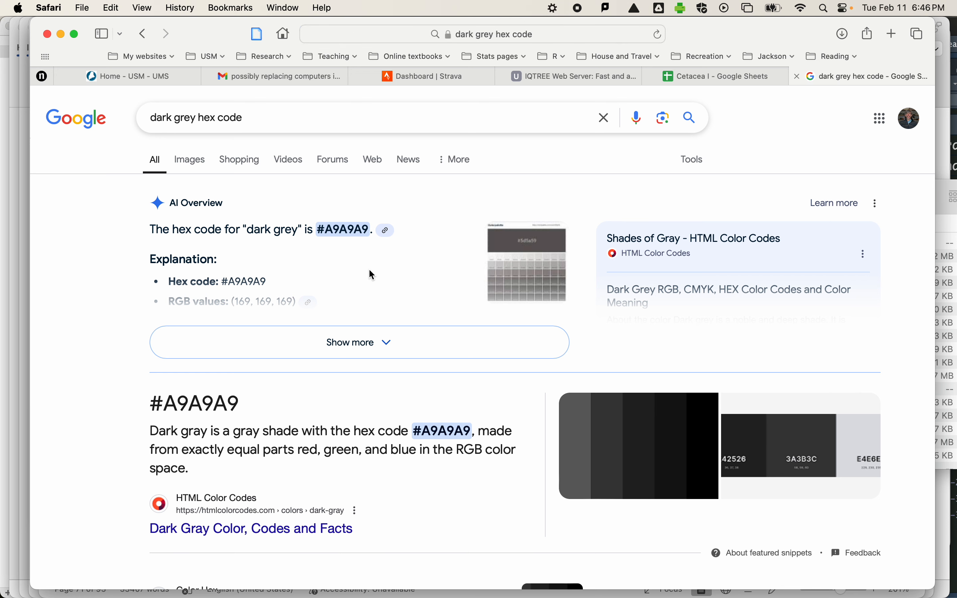
Step: Copy the dark grey hex code #A9A9A9 from the search results into cell C2 of the char1_baleen sheet
left_click_drag(369, 229, 320, 233)
key("super+c")
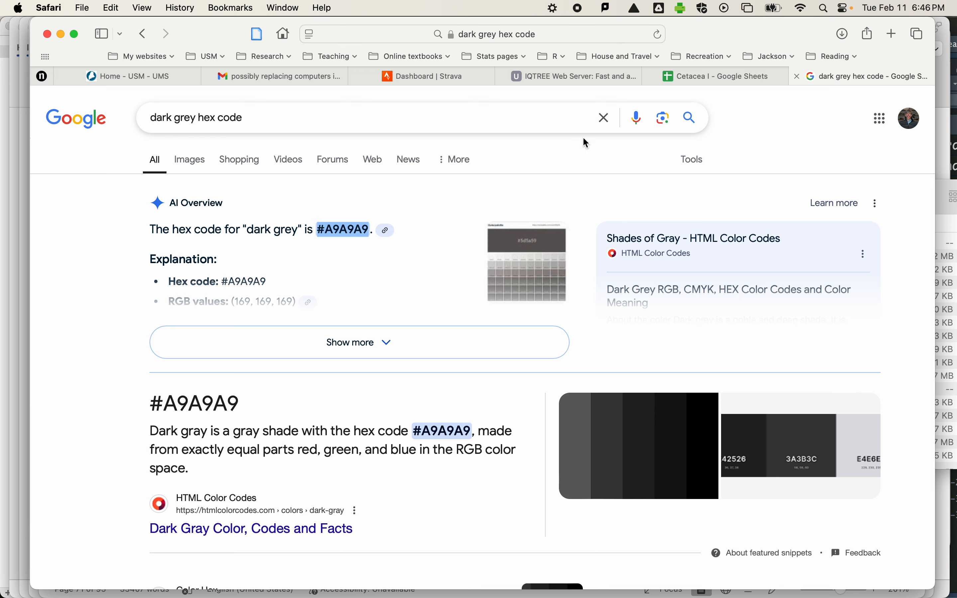
left_click(706, 78)
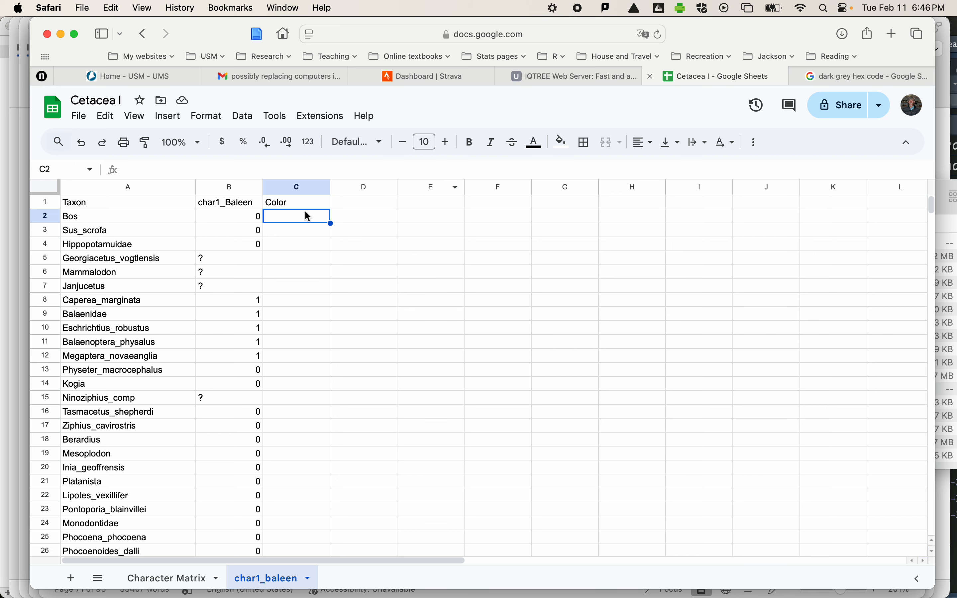
key("super+v")
mouse_move(331, 241)
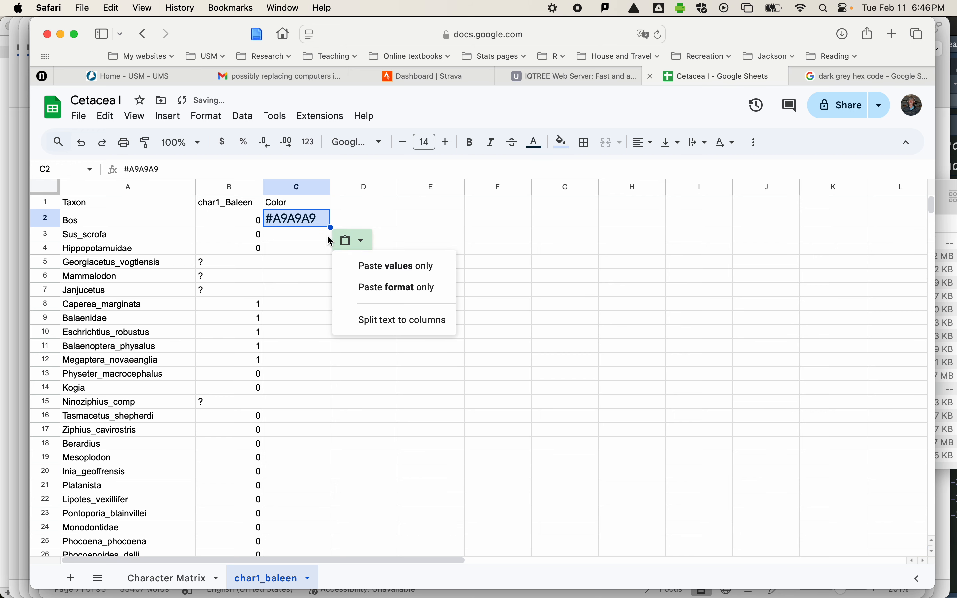
Step: Set the font size of the hex code in cell C2 to 10
left_click(317, 220)
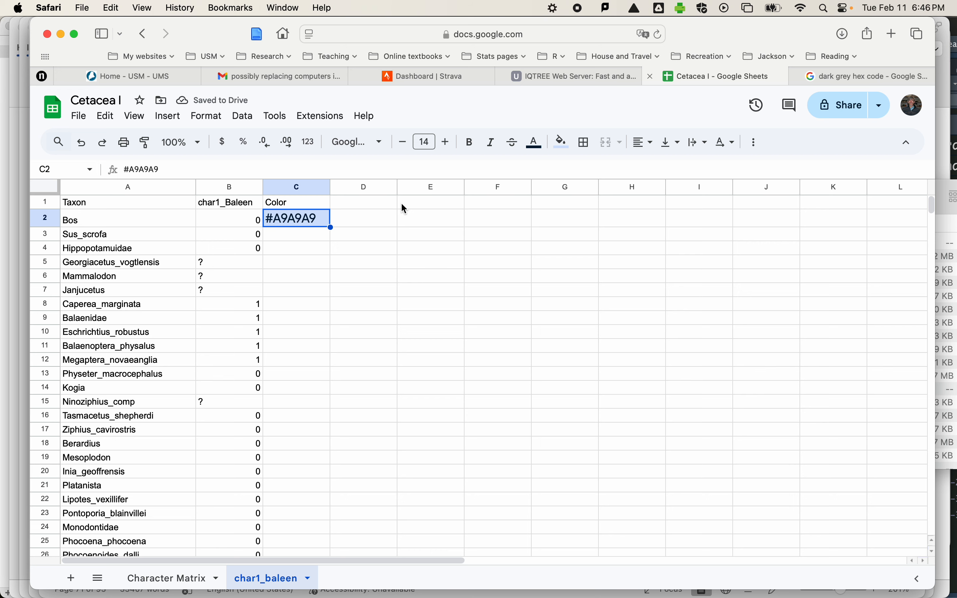
left_click(429, 143)
left_click(434, 251)
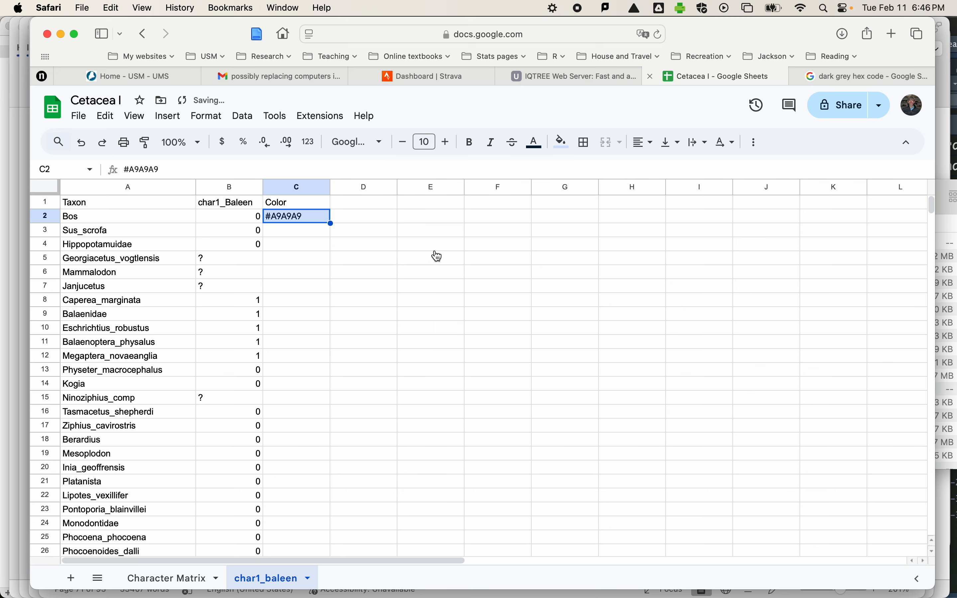
left_click(358, 263)
Step: Copy the #A9A9A9 code from cell C2 into all remaining taxon rows, C3 to C119
left_click(230, 216)
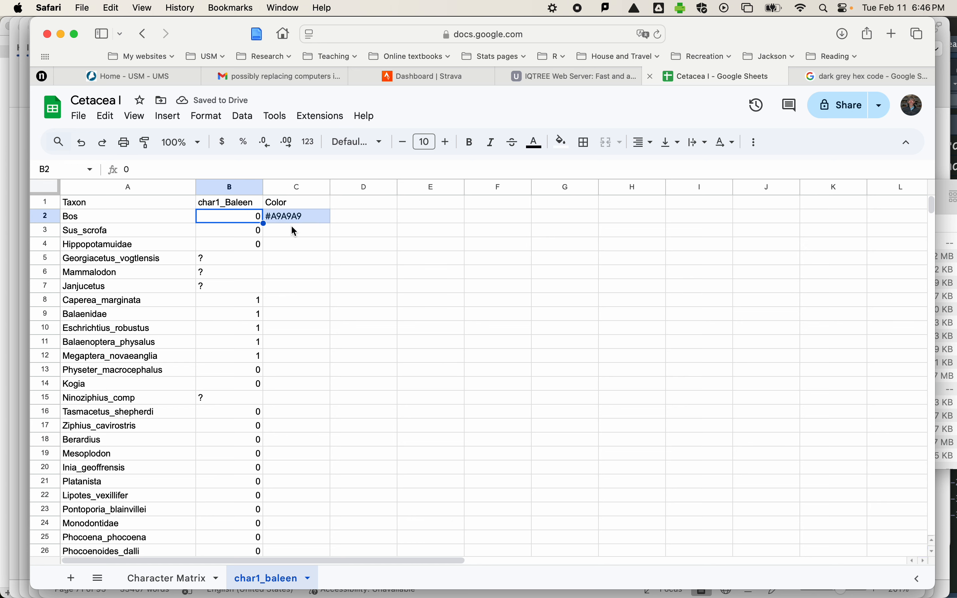
left_click(296, 245)
left_click(307, 215)
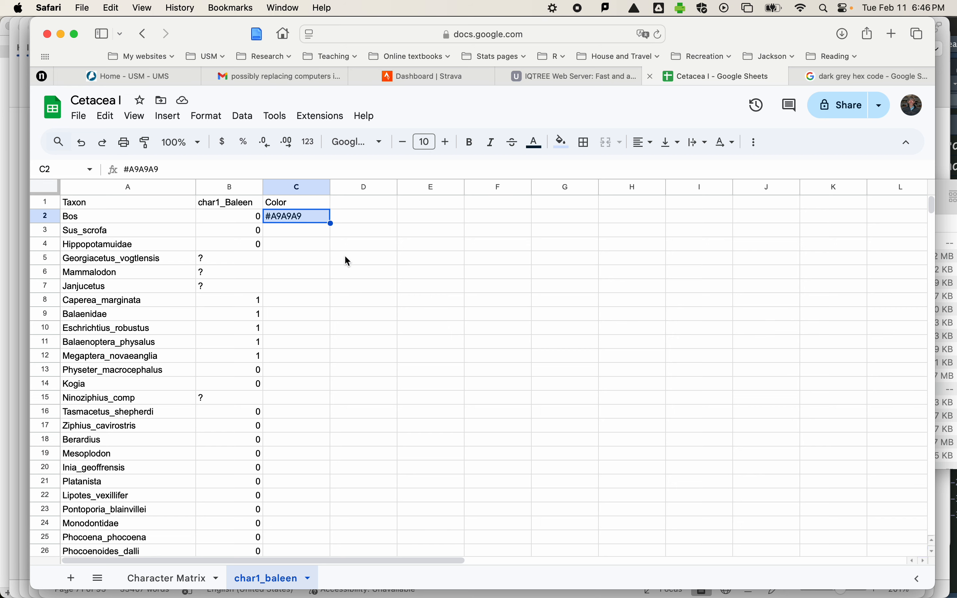
key("super+c")
left_click_drag(310, 235, 286, 331)
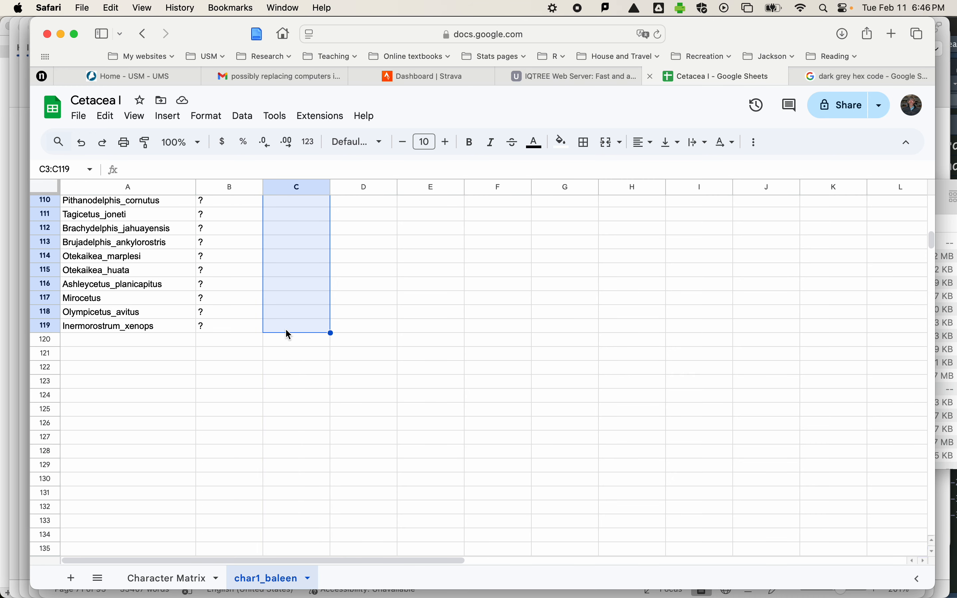
key("super+v")
scroll(413, 280, "up", 20)
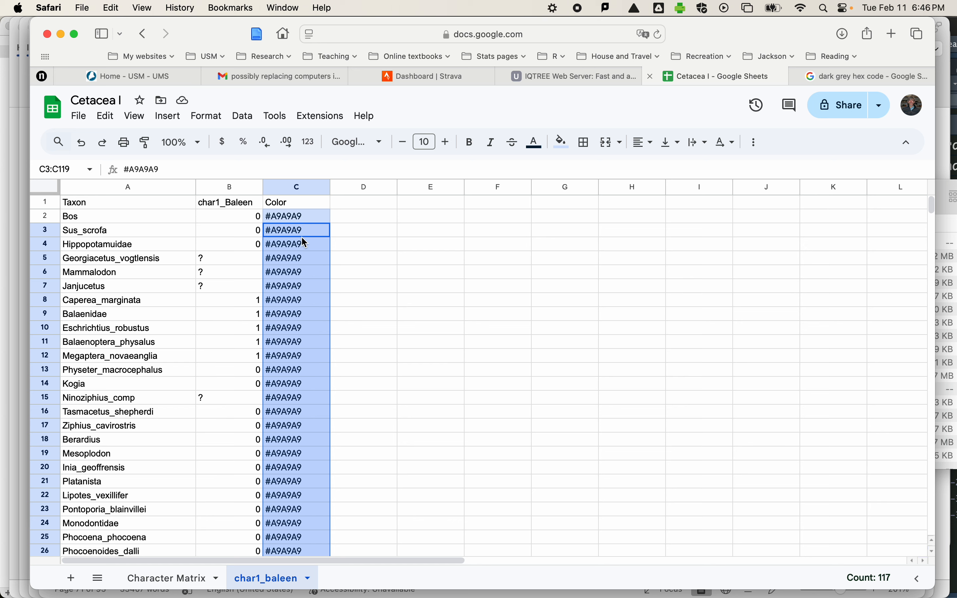
left_click(297, 248)
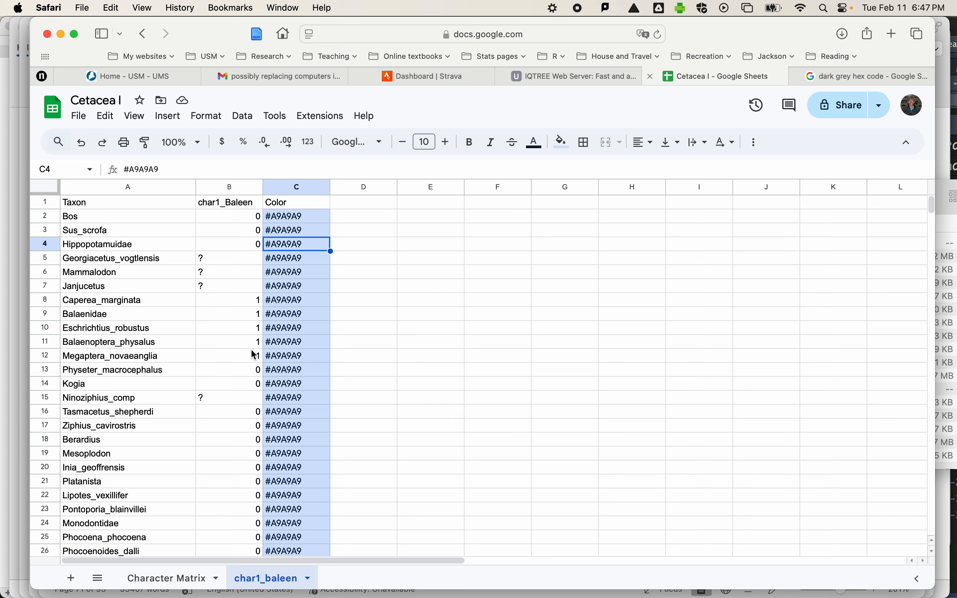
Step: Open the ColorBrewer website (colorbrewer2.org) in the browser tab holding the dark grey search
left_click(847, 77)
left_click(604, 34)
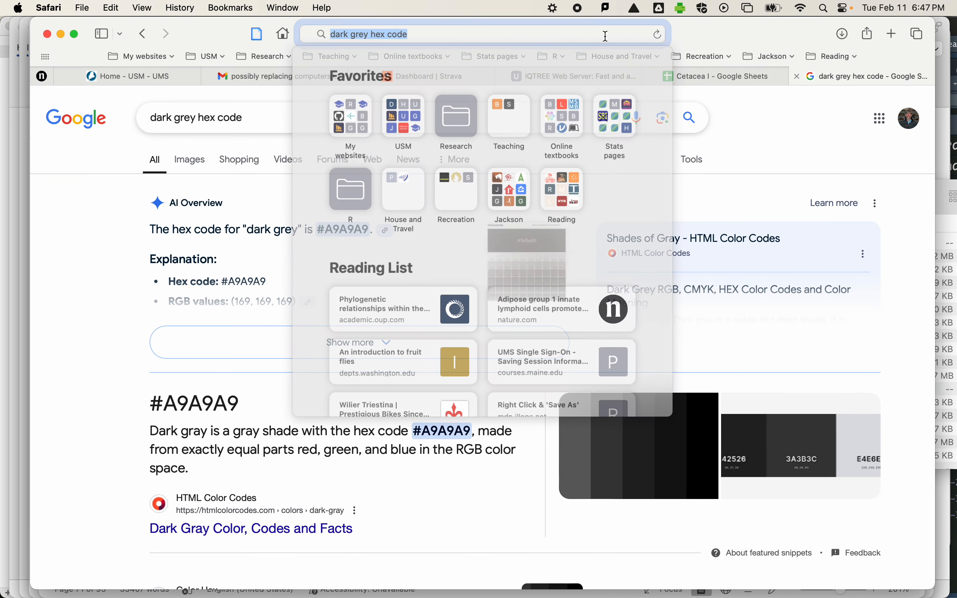
type("colorb")
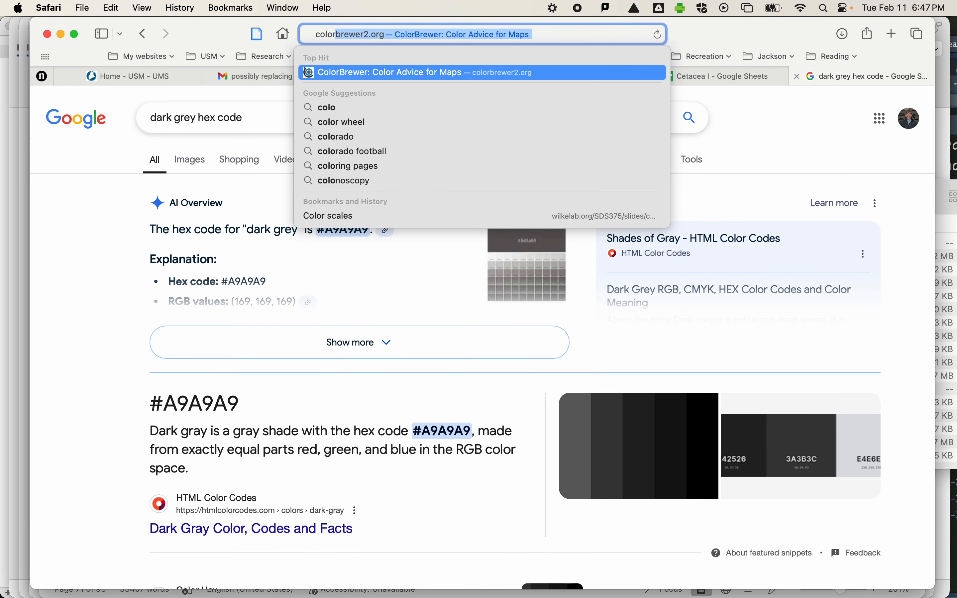
type("re")
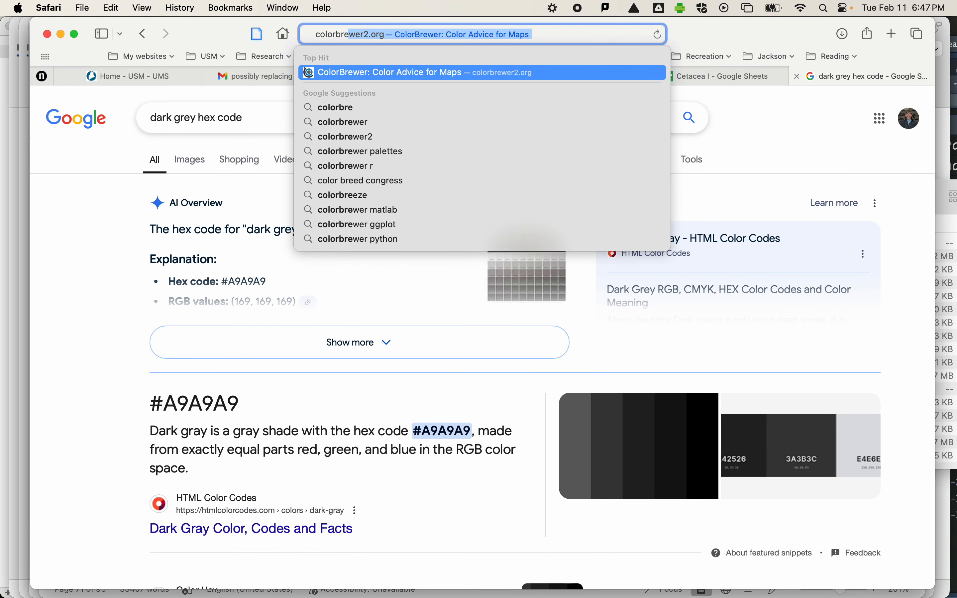
key("Return")
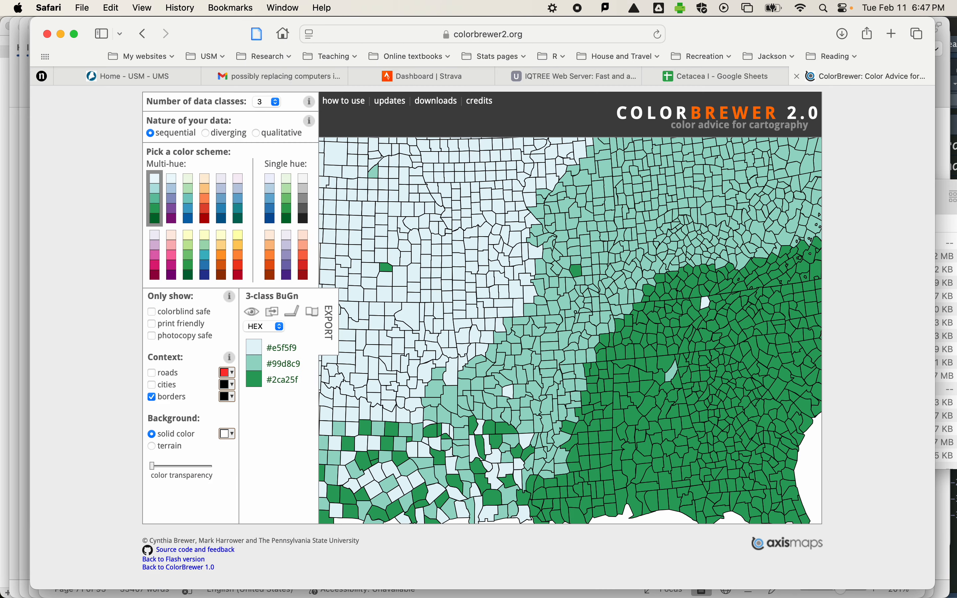
Step: Switch the data type to qualitative and choose the Dark2 color scheme
mouse_move(601, 161)
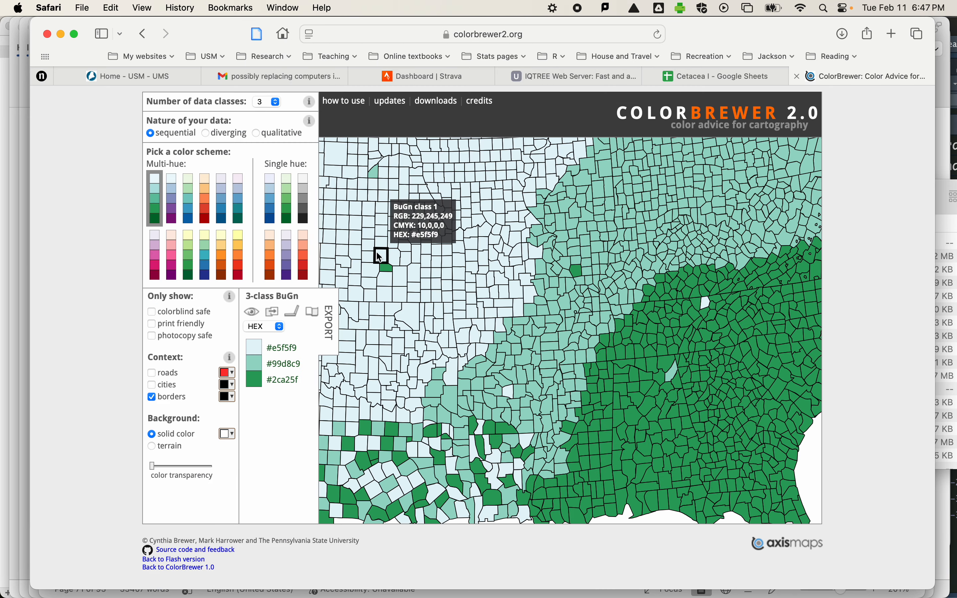
left_click(256, 136)
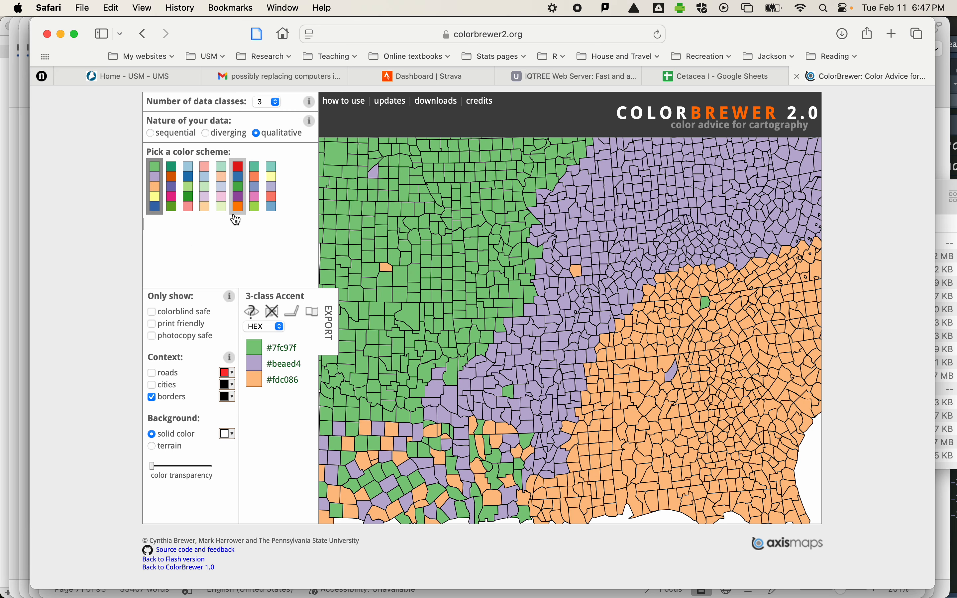
left_click(173, 203)
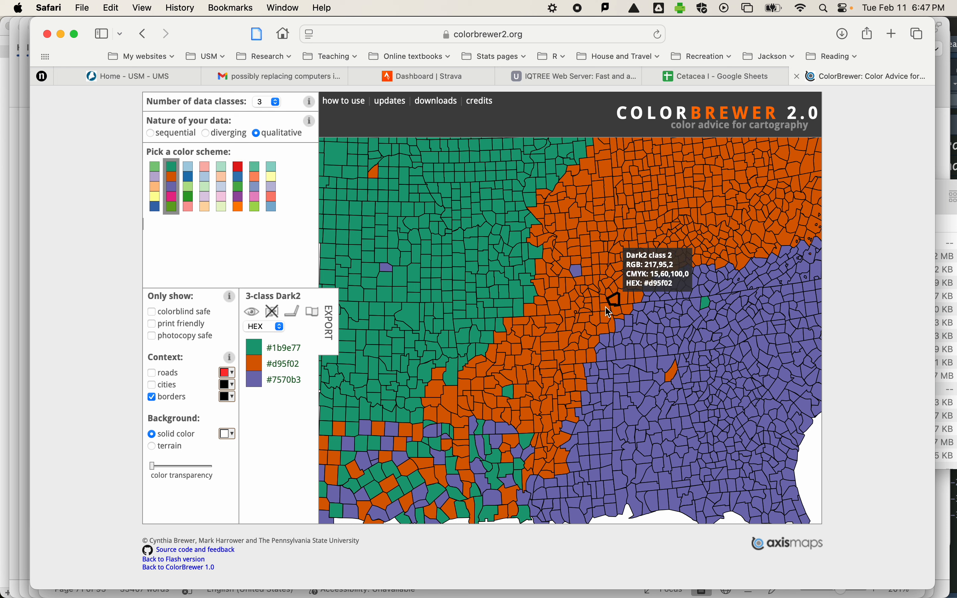
Step: Preview the Dark2 scheme with 6 data classes and set the number of classes back to 3
left_click(274, 106)
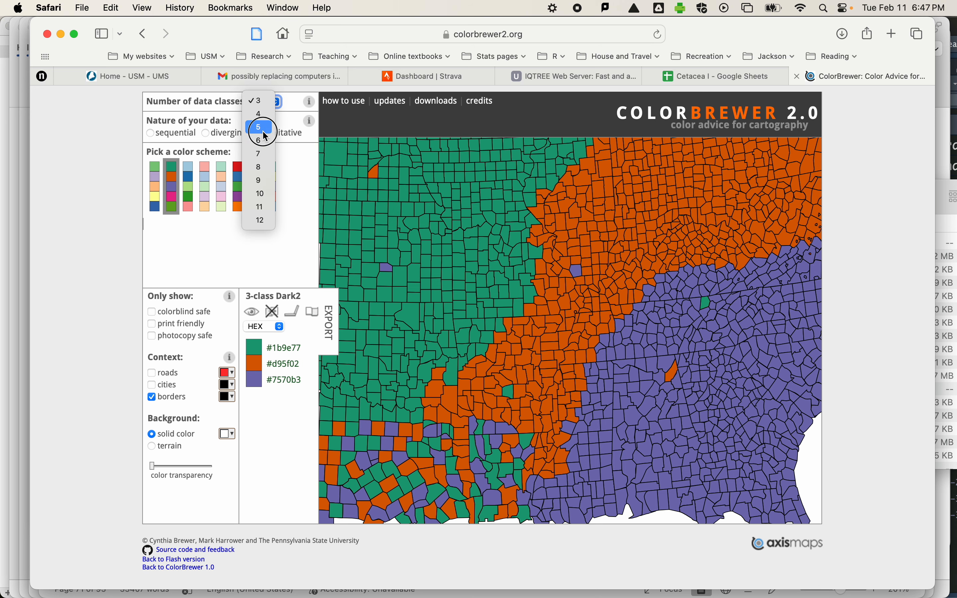
left_click(265, 143)
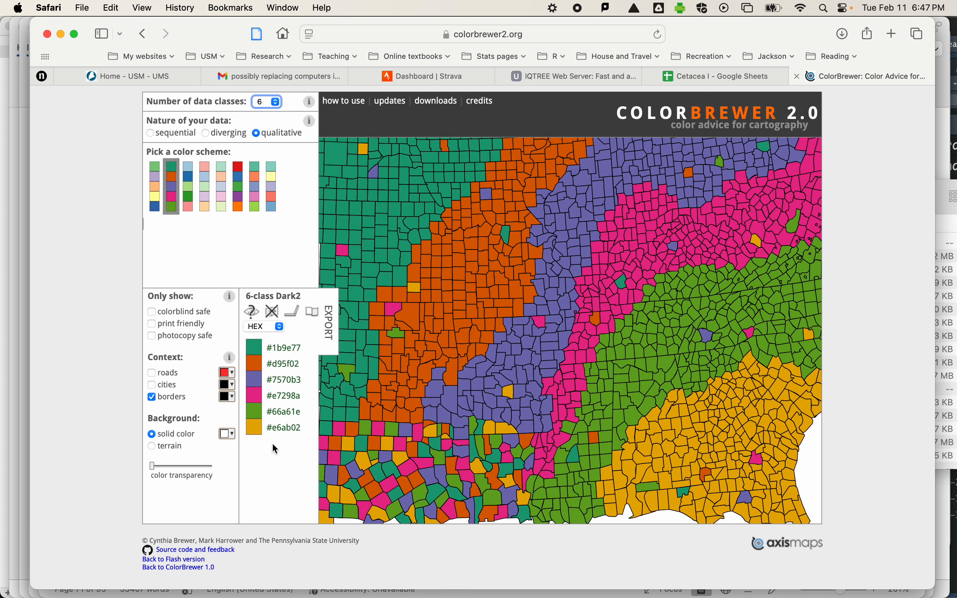
left_click(276, 103)
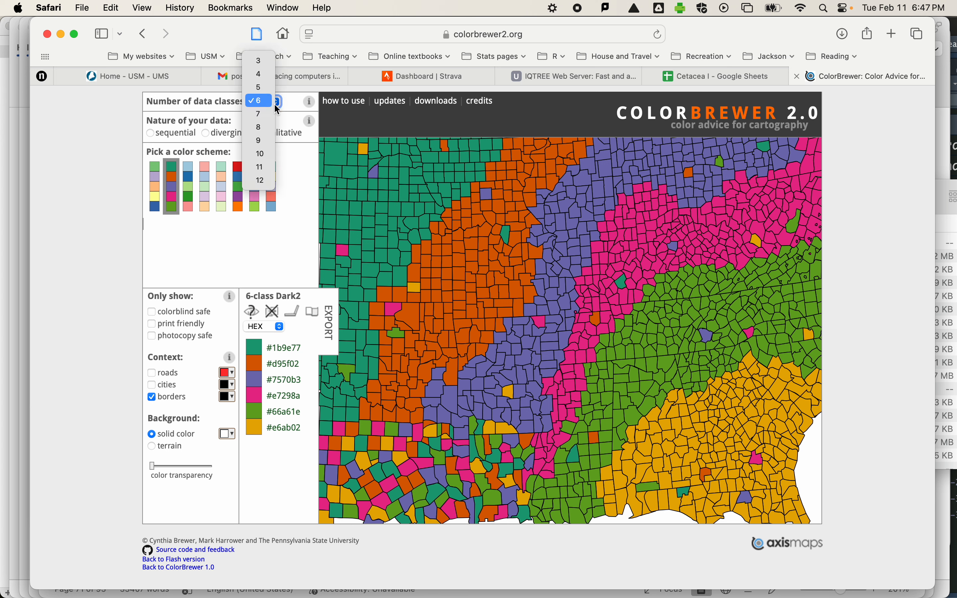
left_click(260, 60)
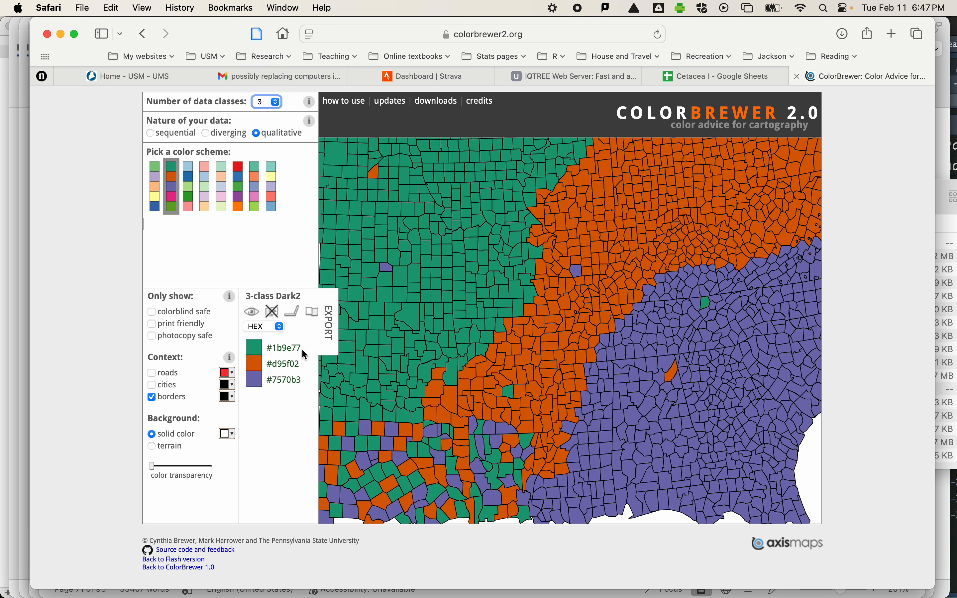
Step: Copy the green Dark2 hex code #1b9e77 into cell C2 of the char1_baleen sheet for Bos
left_click_drag(305, 351, 268, 349)
key("super+c")
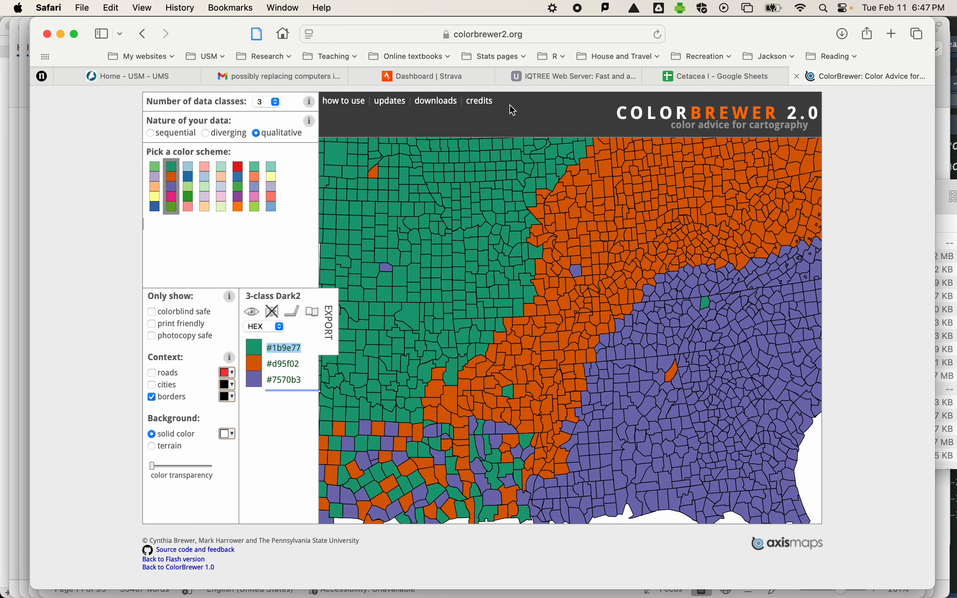
left_click(730, 86)
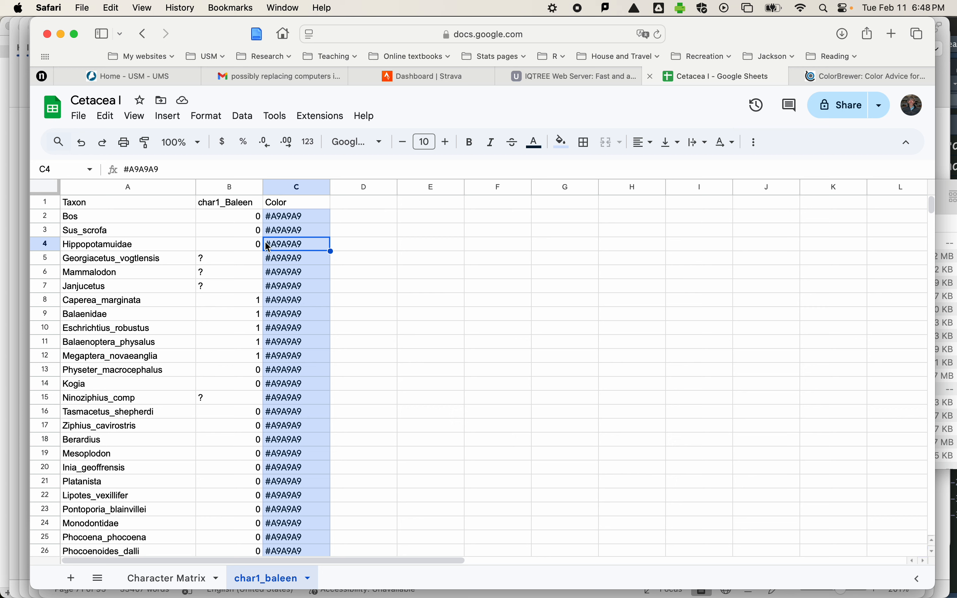
left_click(319, 218)
key("super+v")
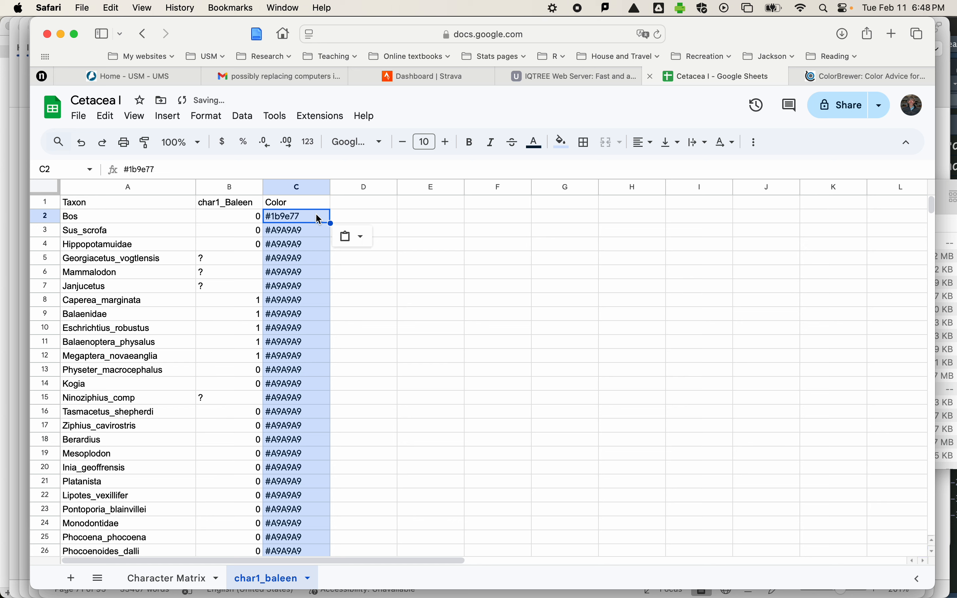
left_click(393, 302)
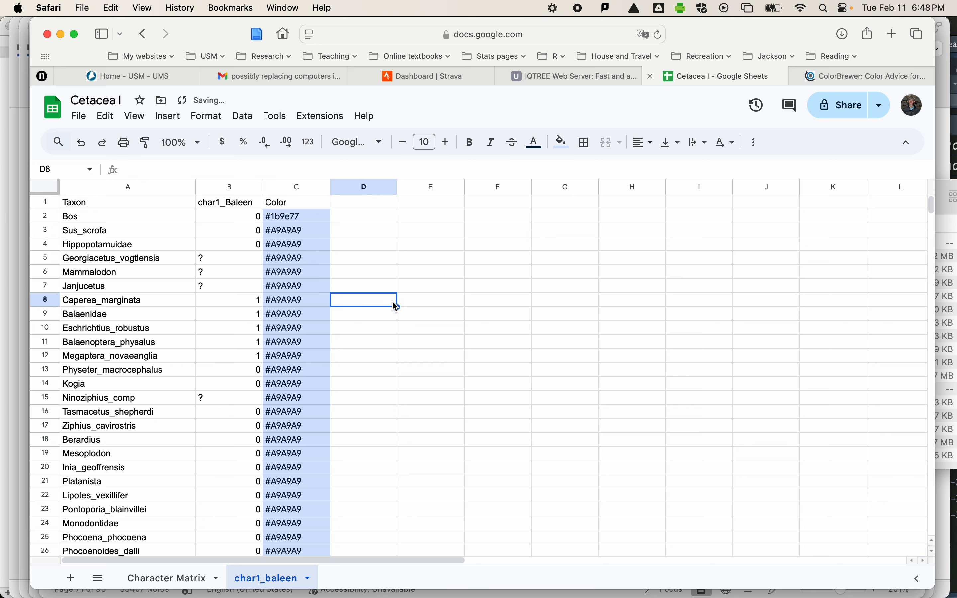
Step: Copy the #1b9e77 code from cell C2 into cells C3 and C4 for Sus_scrofa and Hippopotamuidae
left_click(316, 220)
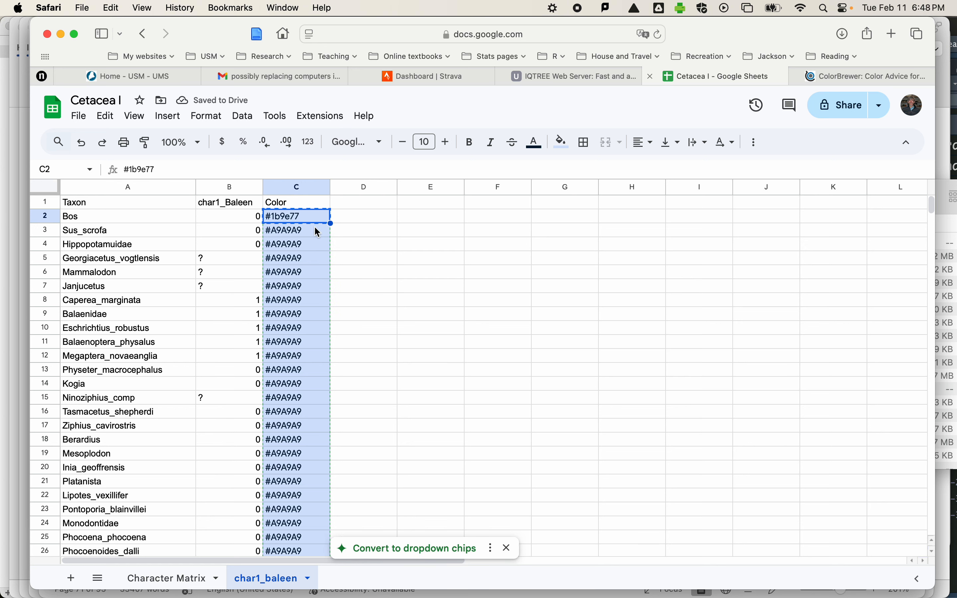
left_click_drag(312, 228, 313, 248)
type("#1b9e77 #1b9e77")
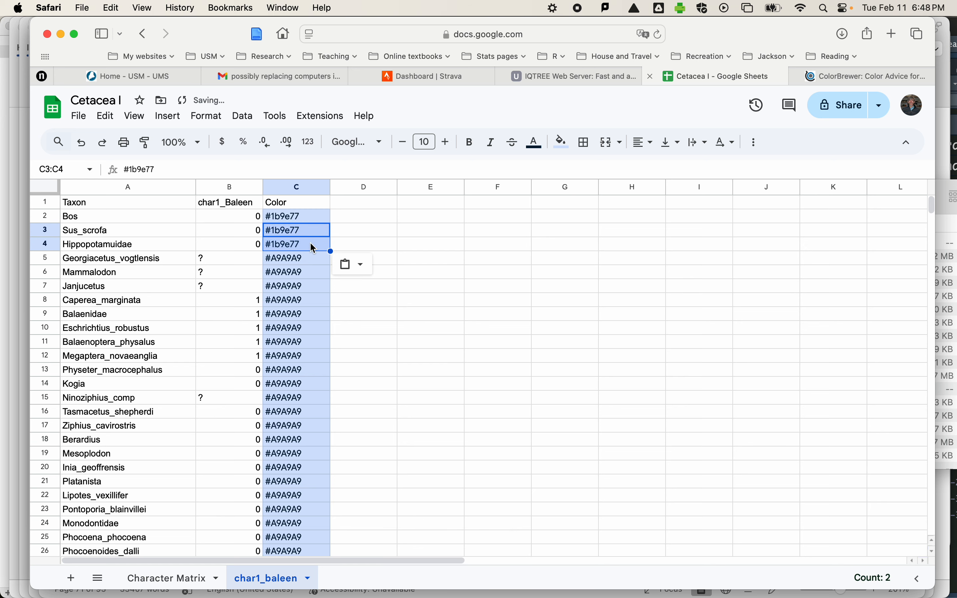
Step: Paste #1b9e77 into the Color cells of the remaining state 0 taxa, C13:C14 and C16:C34
left_click(310, 371)
left_click_drag(311, 372, 323, 434)
type("#1b9e77 #1b9e77")
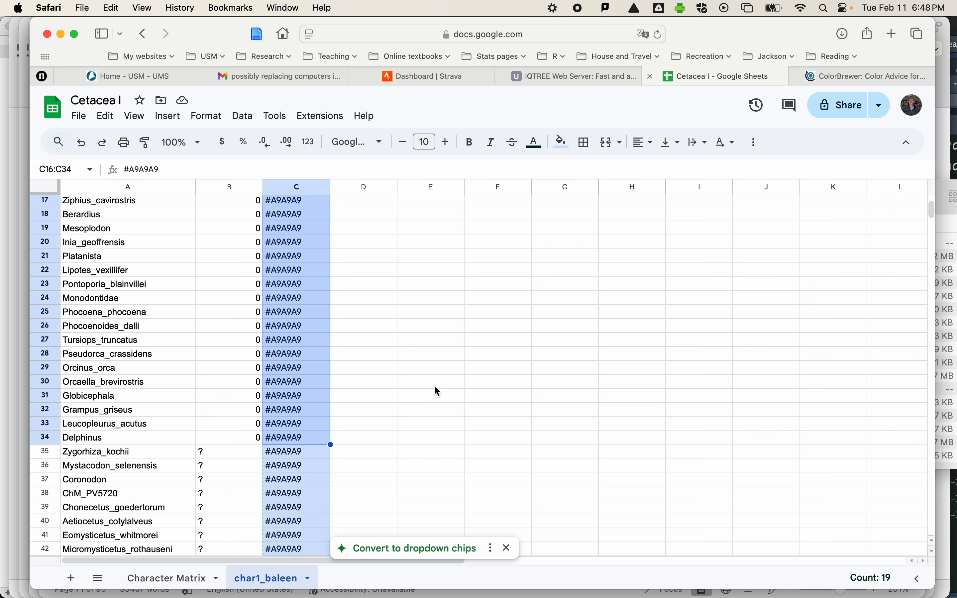
key("cmd+v")
left_click(421, 425)
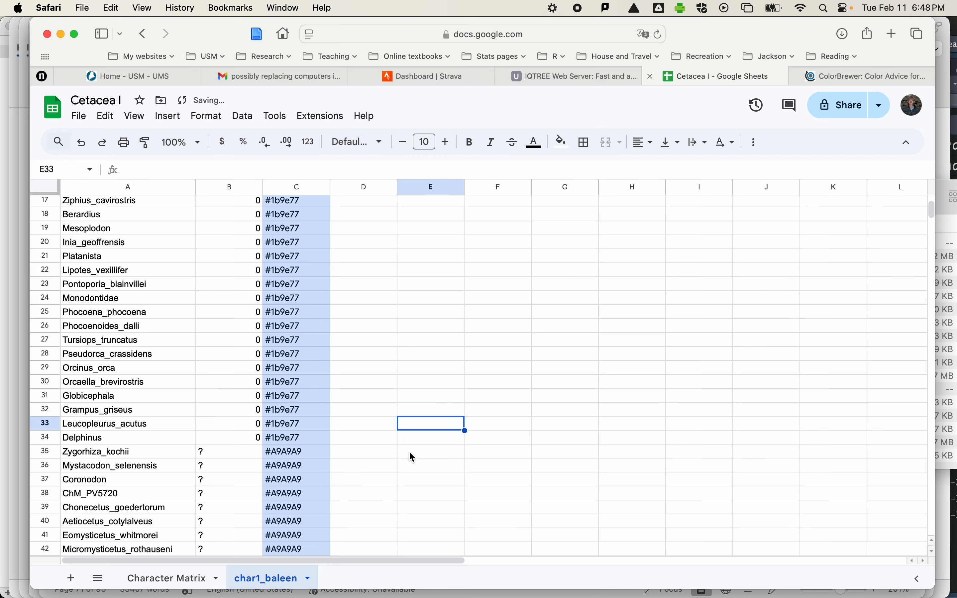
Step: Remove the background fill color from the whole Color column C
scroll(404, 467, "down", 5)
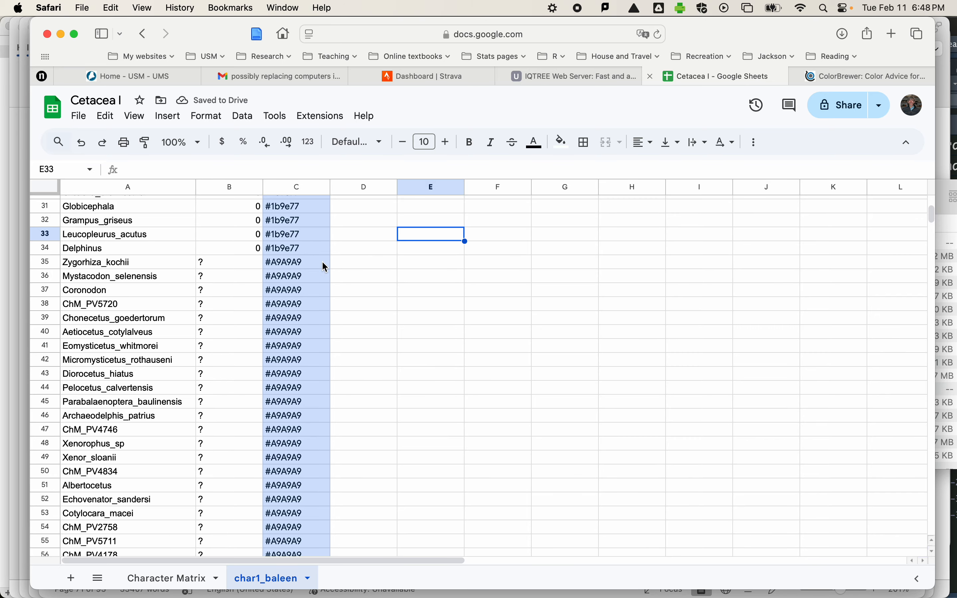
scroll(323, 263, "up", 10)
left_click(274, 187)
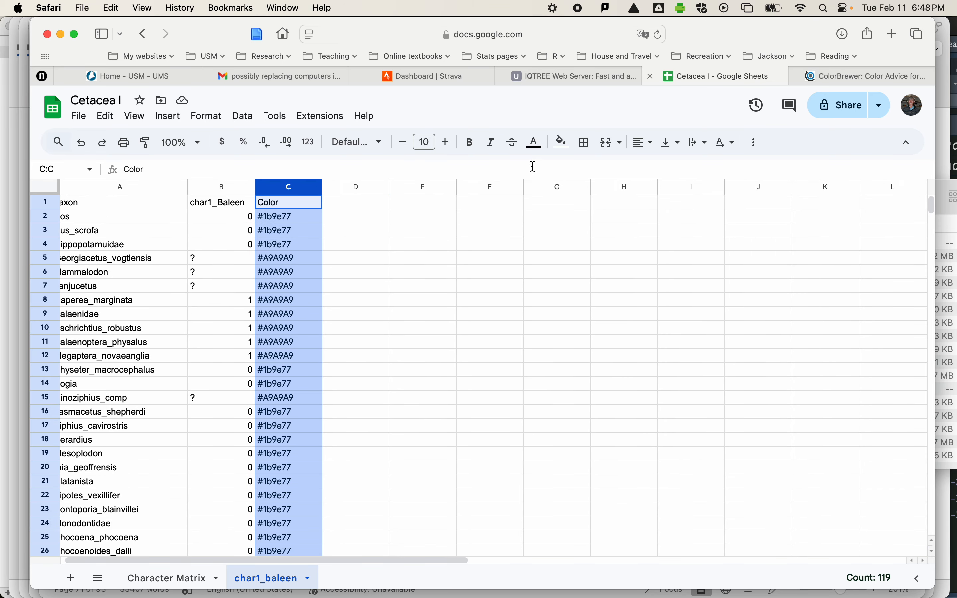
left_click(562, 142)
left_click(586, 171)
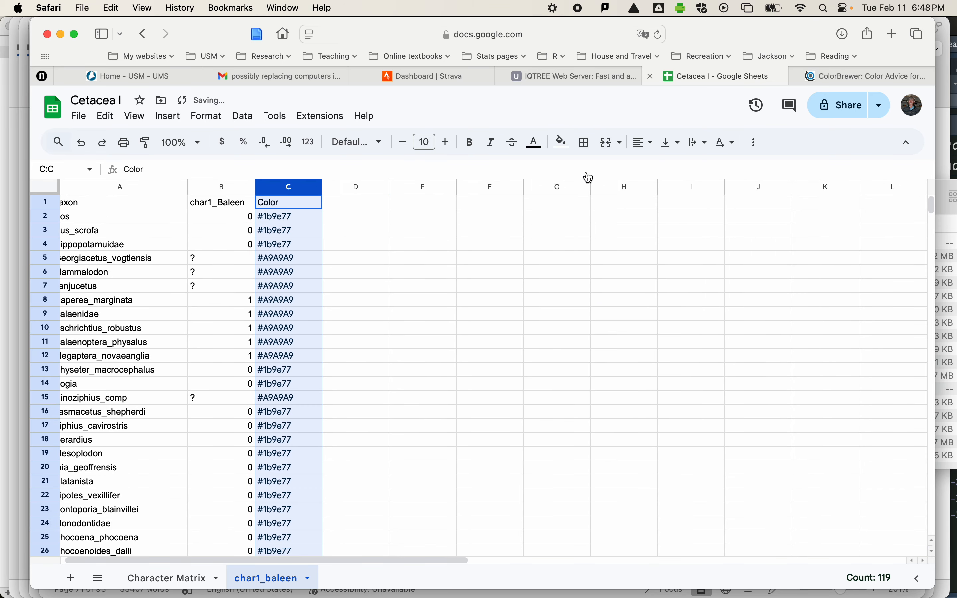
left_click(409, 246)
scroll(390, 372, "down", 5)
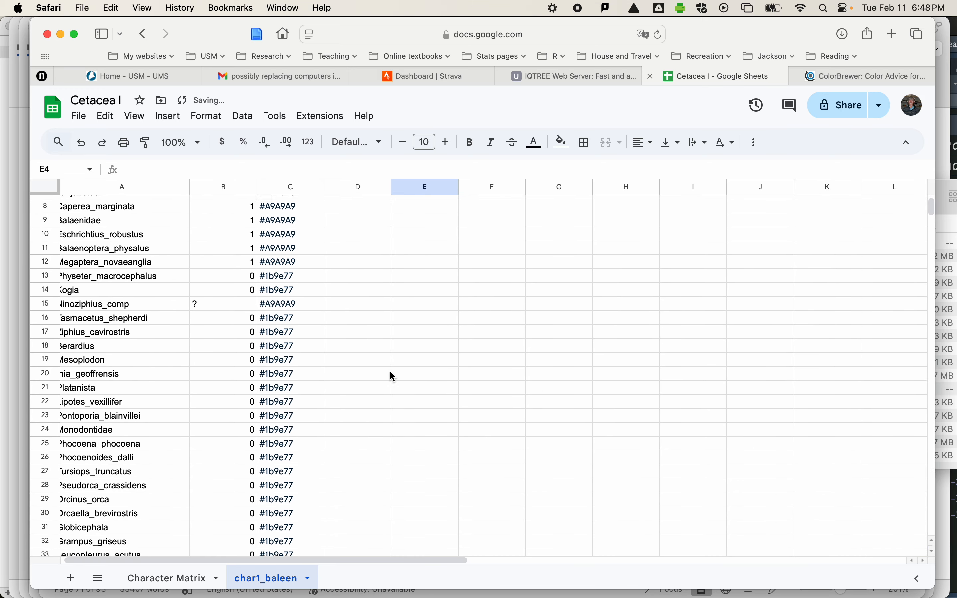
scroll(391, 370, "down", 10)
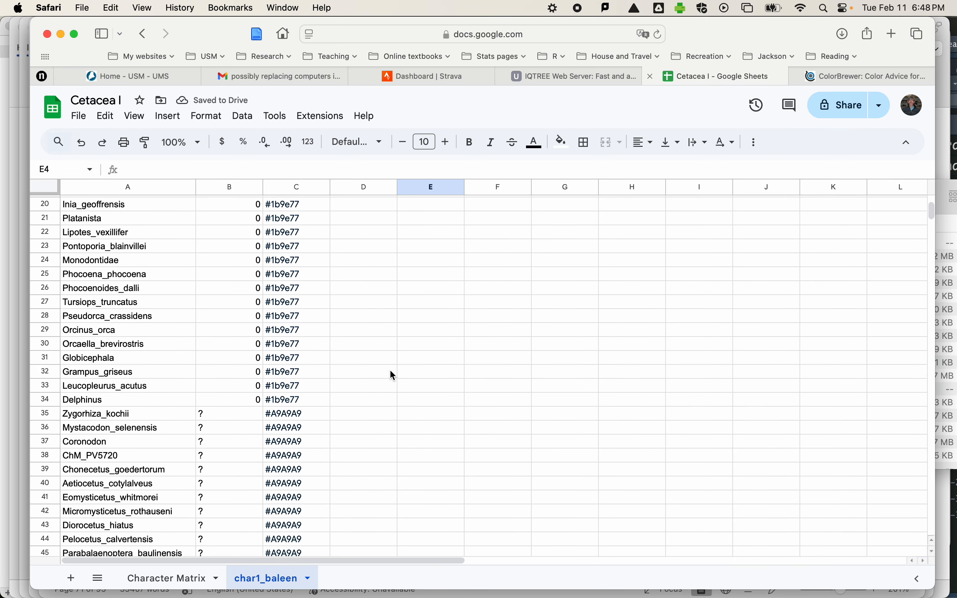
scroll(391, 374, "down", 8)
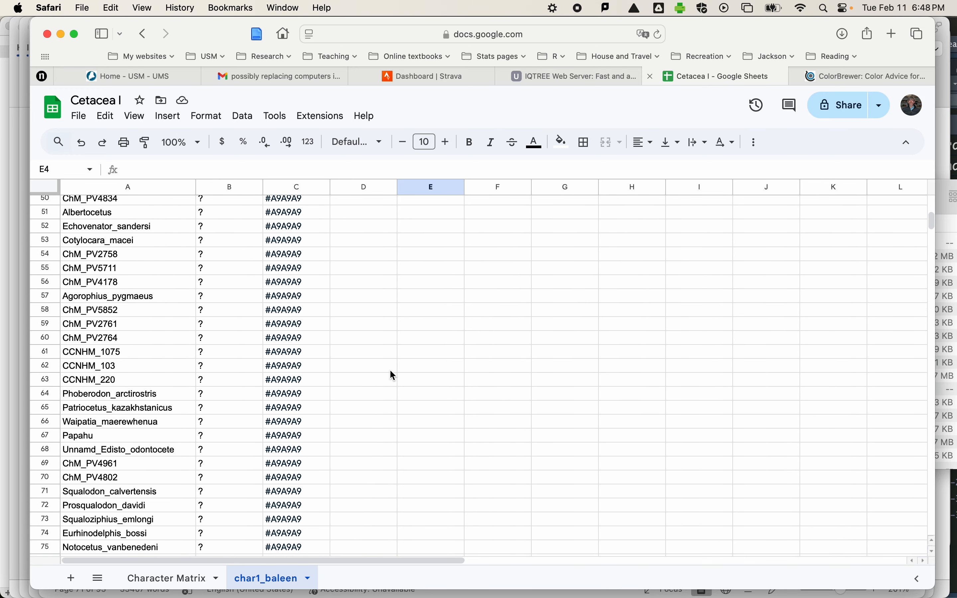
Step: Set the Color cell C109 of the state 0 taxon Rudicetus to #1b9e77
scroll(391, 374, "up", 6)
scroll(392, 374, "down", 7)
scroll(389, 368, "down", 20)
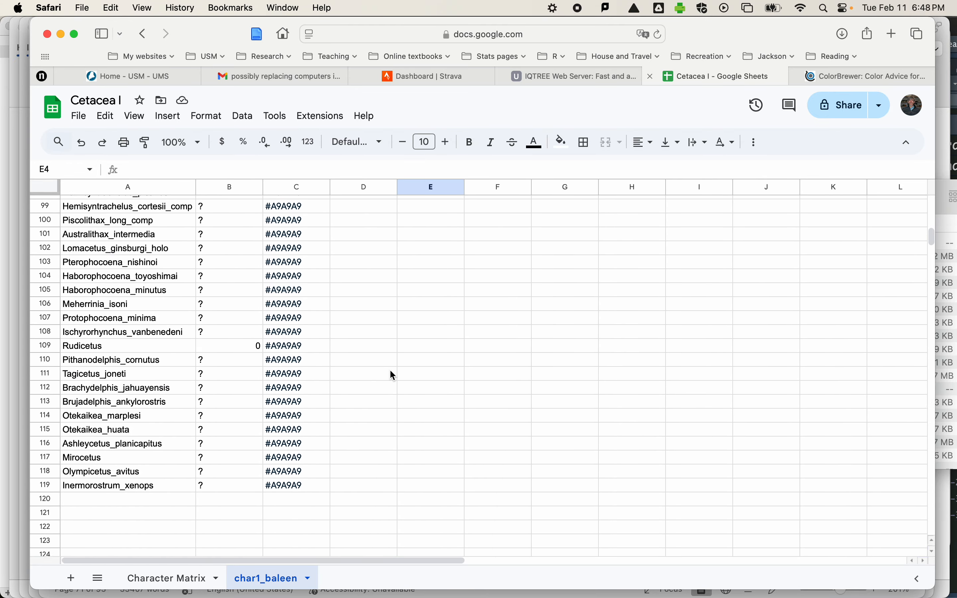
left_click(305, 249)
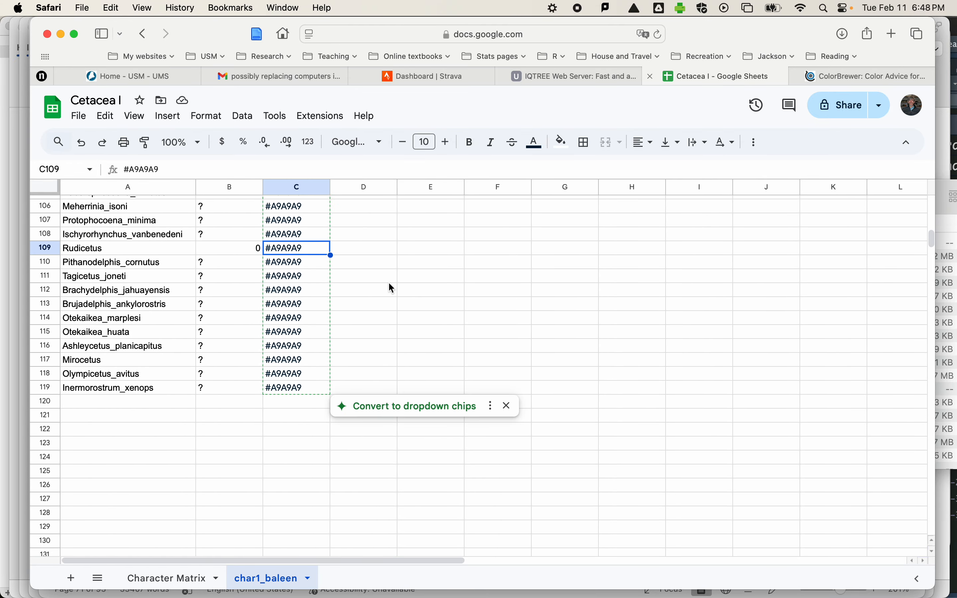
type("#1b9e77")
left_click(421, 391)
Step: Copy the orange Dark2 code #d95f02 from the ColorBrewer page into cell C8 of the char1_baleen sheet for Caperea_marginata
scroll(421, 391, "up", 20)
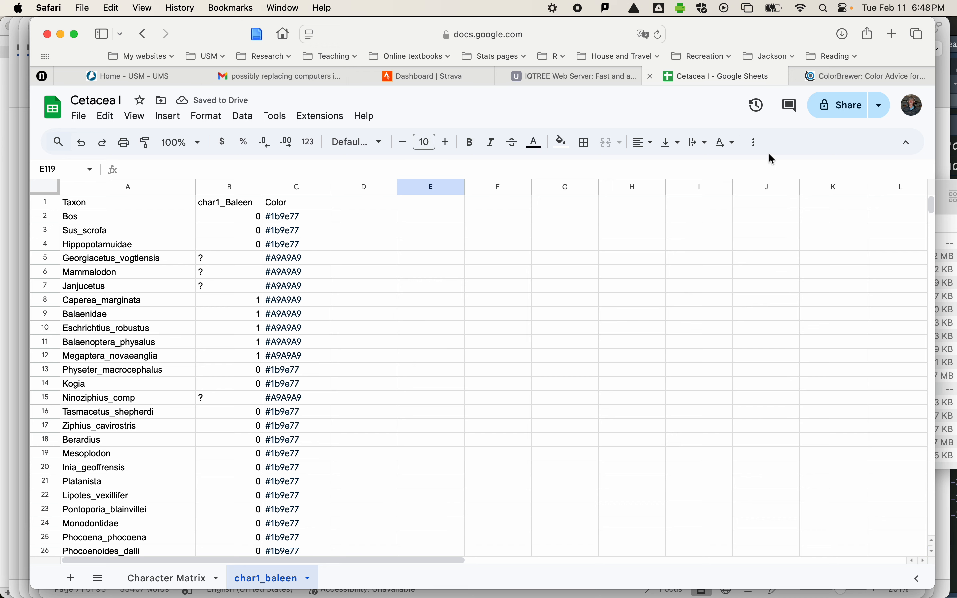
left_click(854, 79)
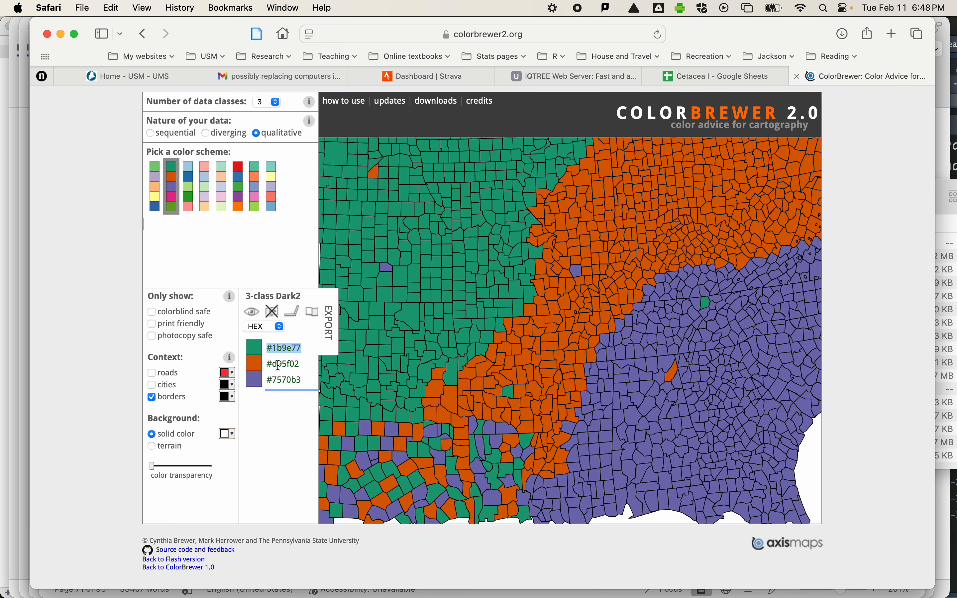
left_click_drag(302, 369, 267, 365)
key("super+c")
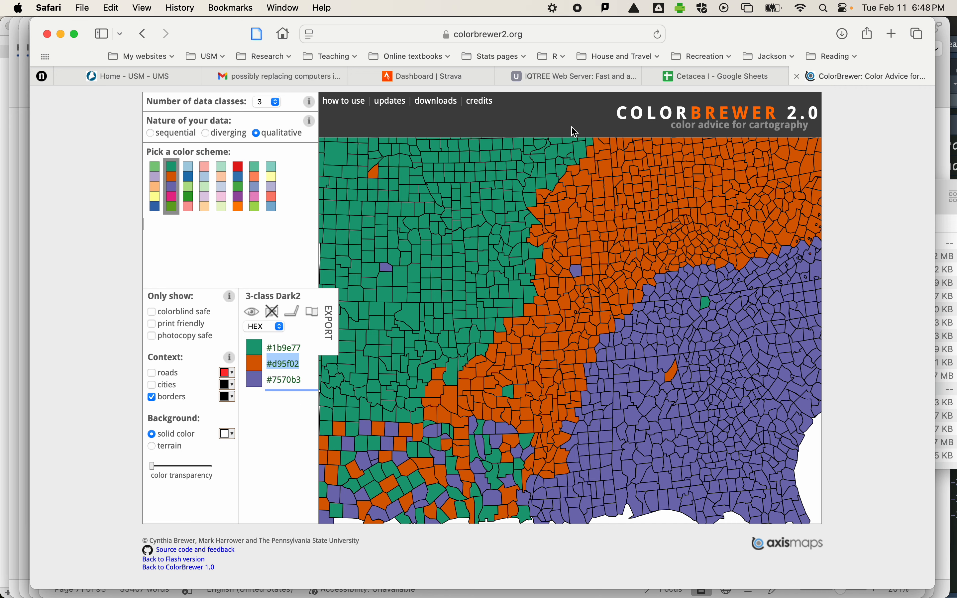
left_click(718, 79)
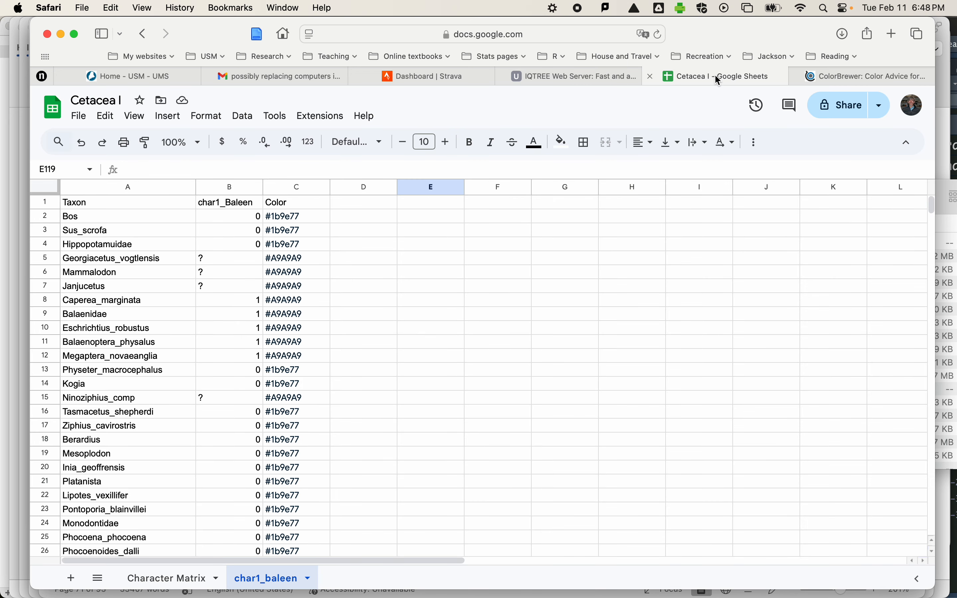
left_click(305, 301)
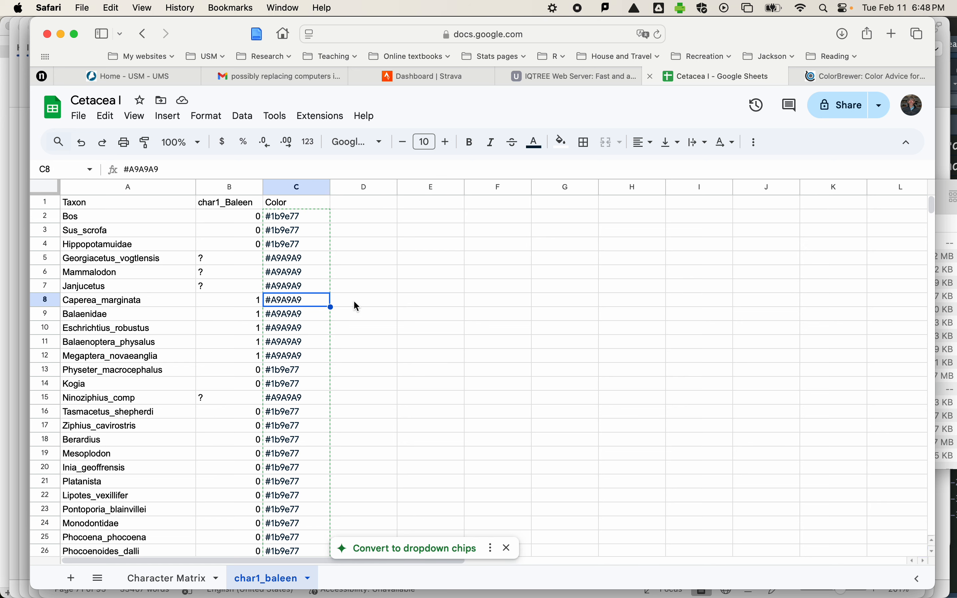
key("super+v")
left_click(380, 344)
Step: Copy the #d95f02 code from C8 into C9:C12 for the other state 1 taxa, Balaenidae to Megaptera_novaeanglia
left_click(327, 305)
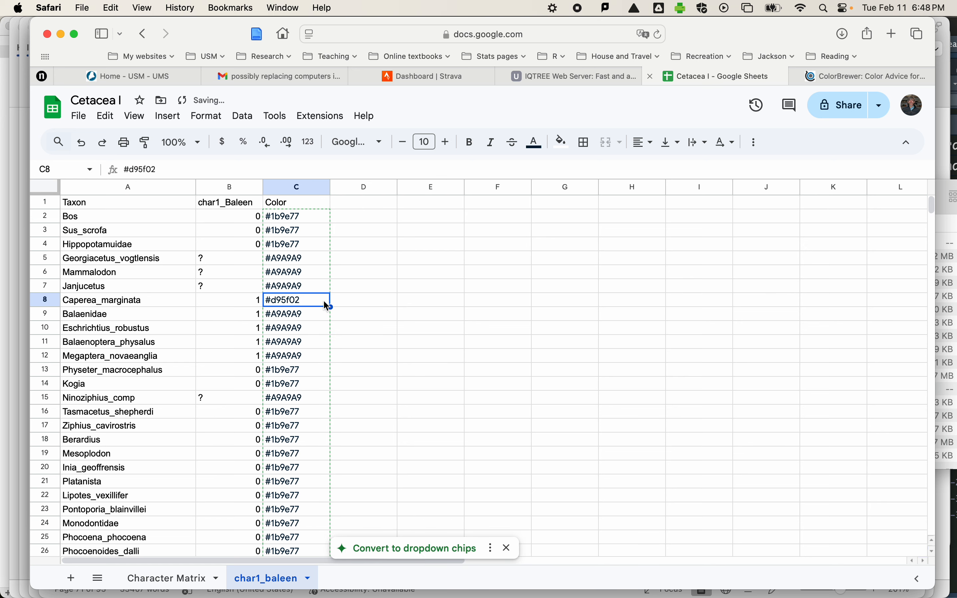
key("super+c")
left_click_drag(311, 314, 312, 357)
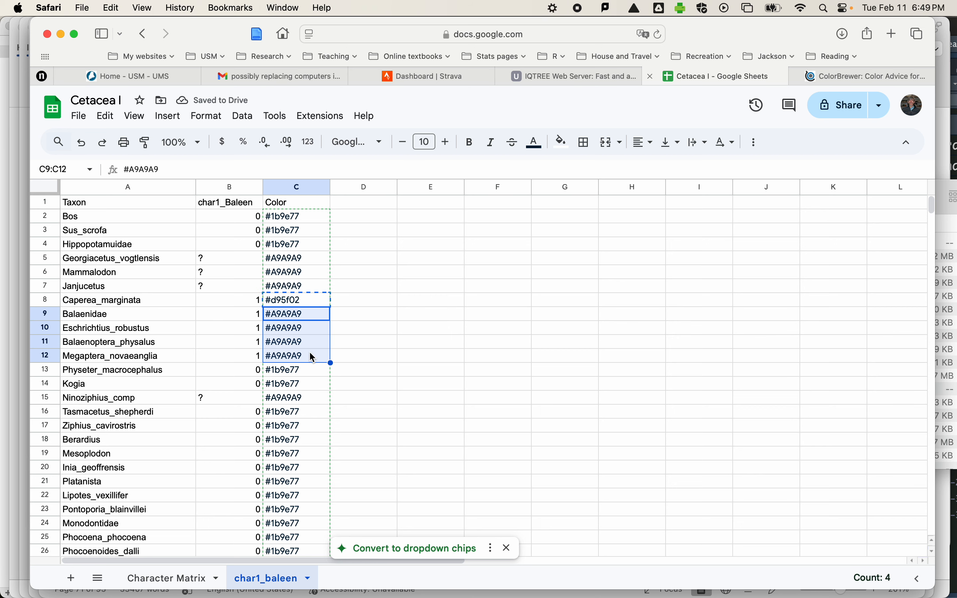
key("super+v")
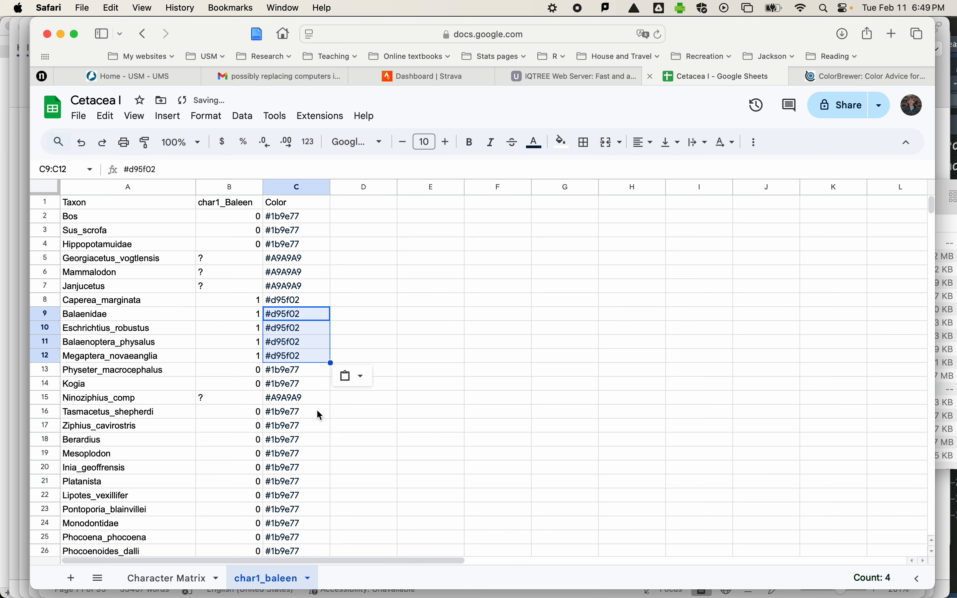
Step: Review the character states and color codes of all taxa down to the last row of the char1_baleen sheet
scroll(317, 415, "down", 2)
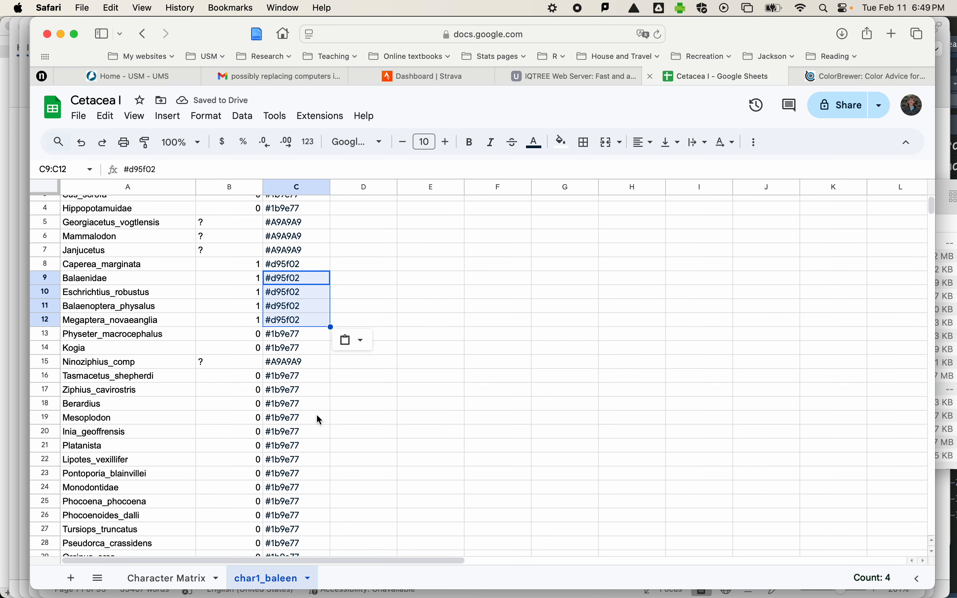
scroll(316, 415, "down", 15)
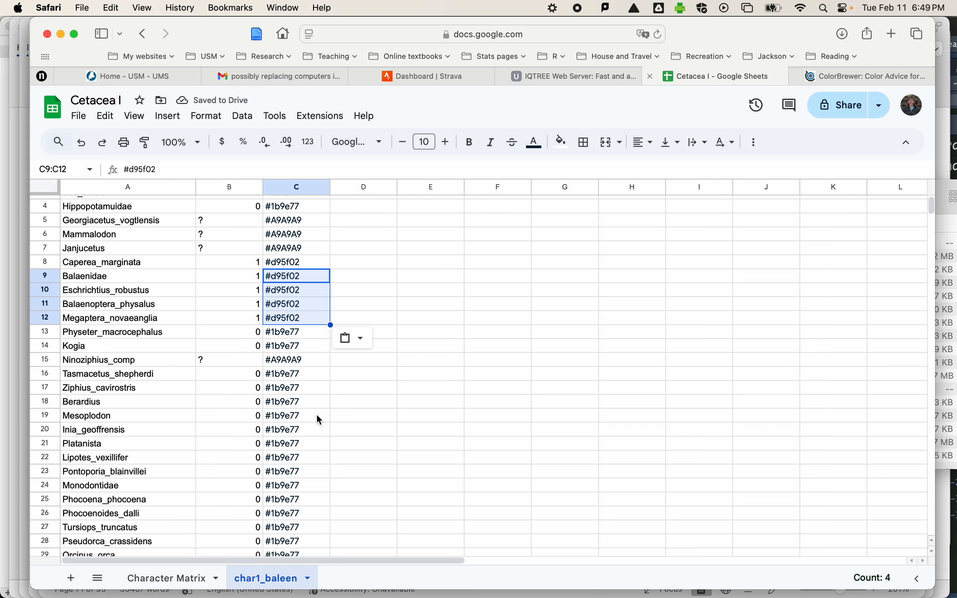
scroll(317, 416, "down", 13)
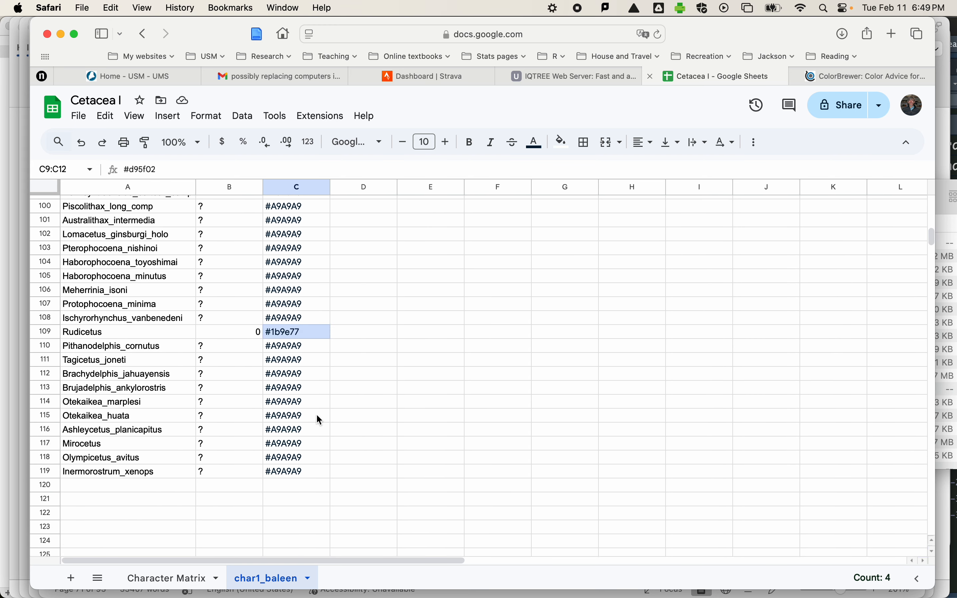
left_click(372, 415)
scroll(375, 333, "up", 3)
left_click(377, 335)
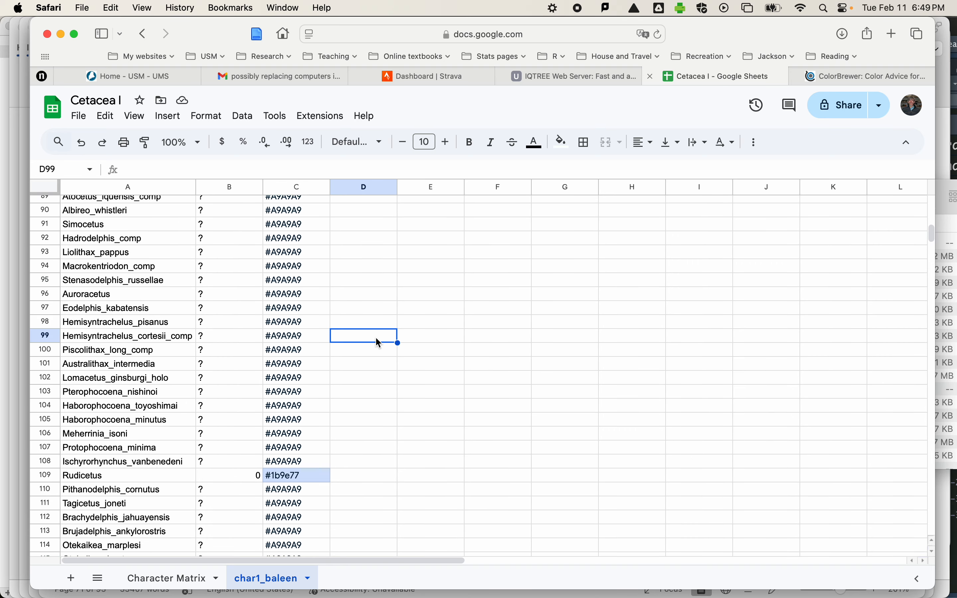
scroll(376, 337, "up", 20)
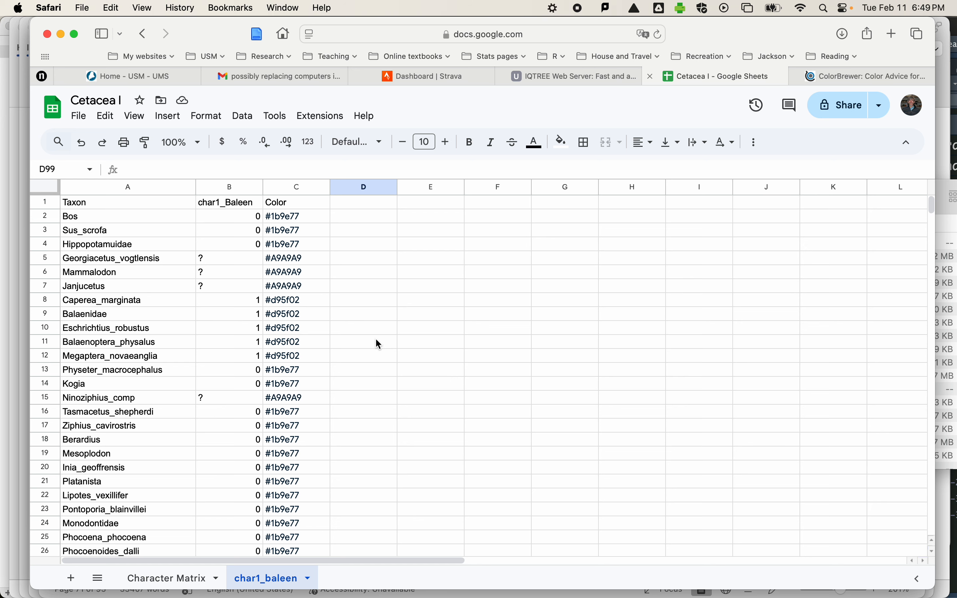
scroll(376, 339, "right", 1)
scroll(374, 325, "left", 1)
Step: Download the char1_baleen sheet as tab separated values (.tsv) and close the copy that opens in Numbers
left_click(79, 116)
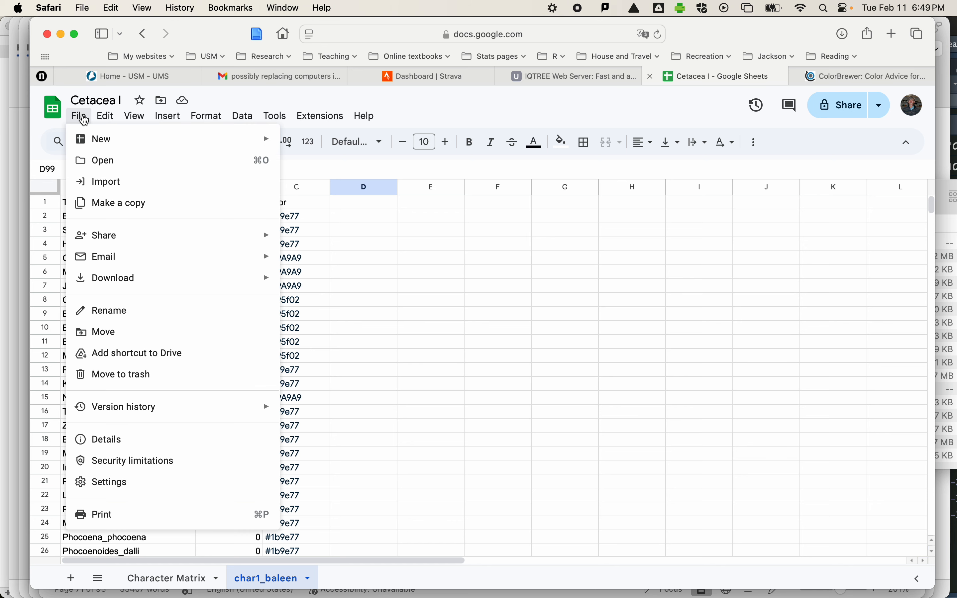
mouse_move(113, 281)
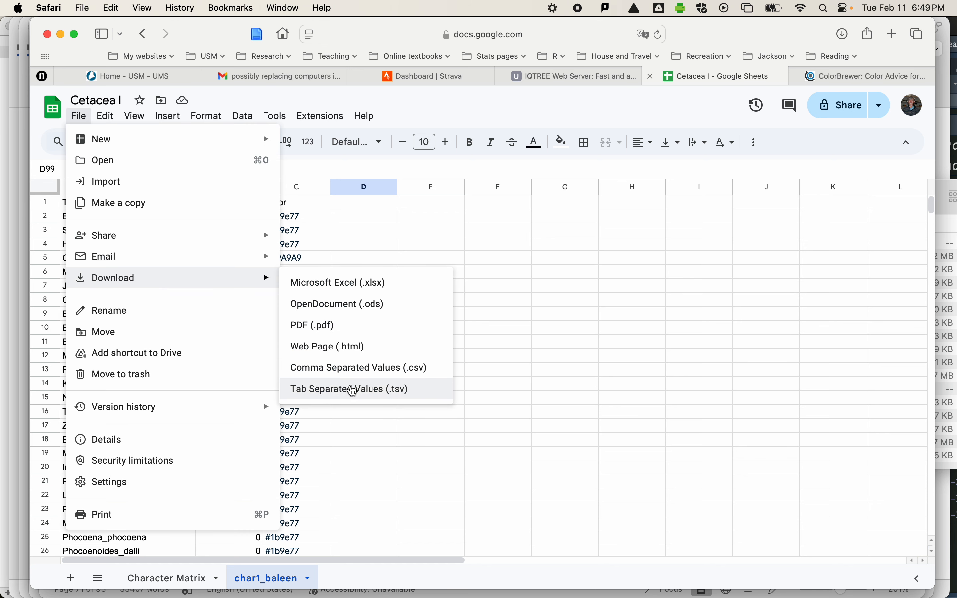
left_click(352, 390)
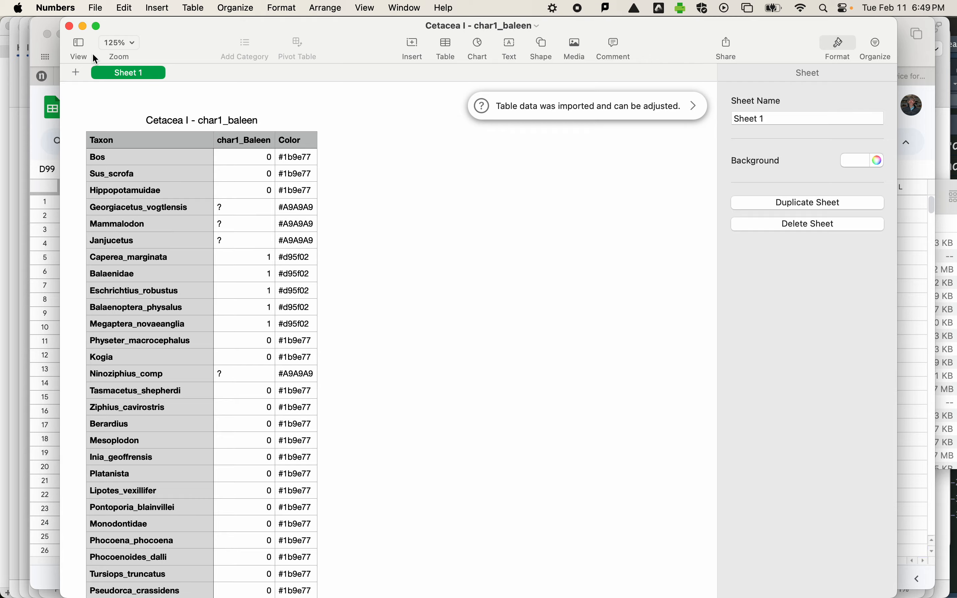
left_click(69, 26)
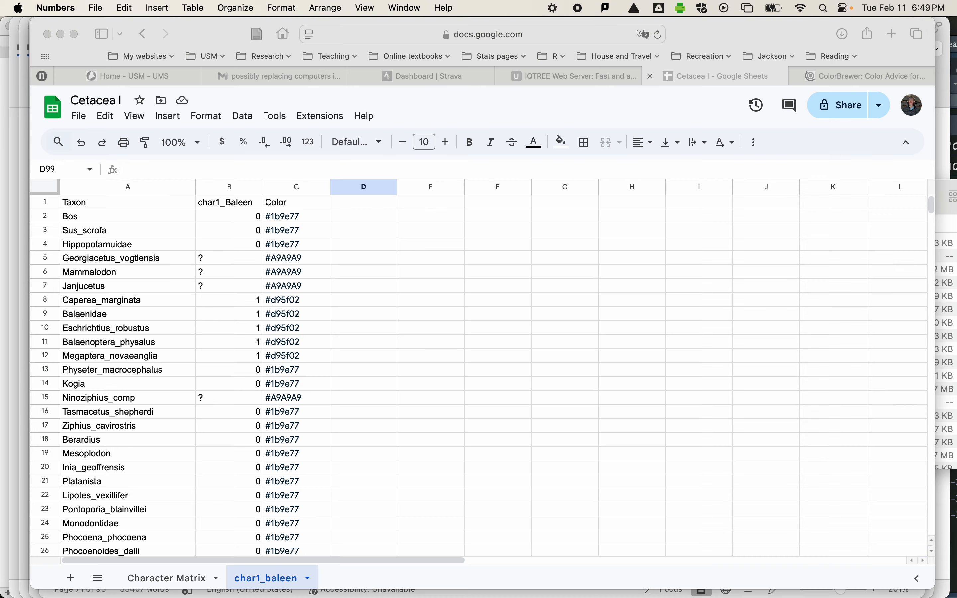
Step: Switch to Finder and try to move Cetacea I - char1_baleen.tsv from Downloads into the results abc folder of Cetacea I
left_click(33, 589)
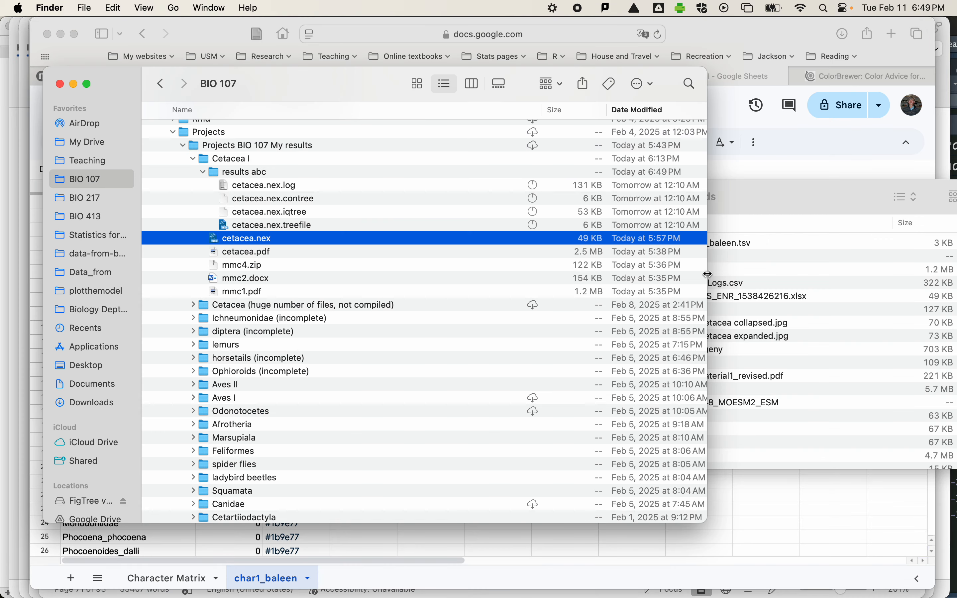
left_click(828, 197)
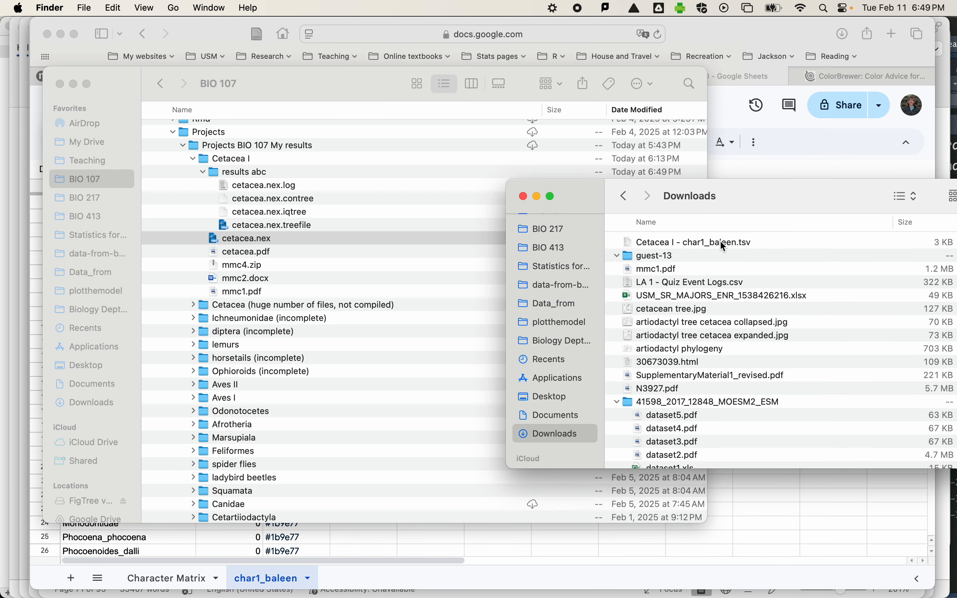
left_click_drag(725, 246, 618, 253)
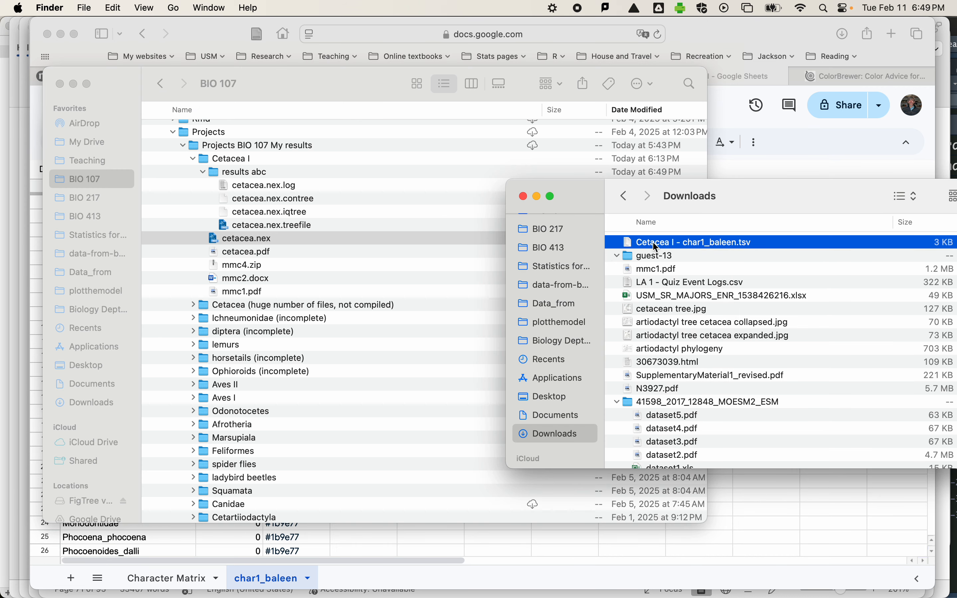
left_click(677, 245)
left_click(667, 272)
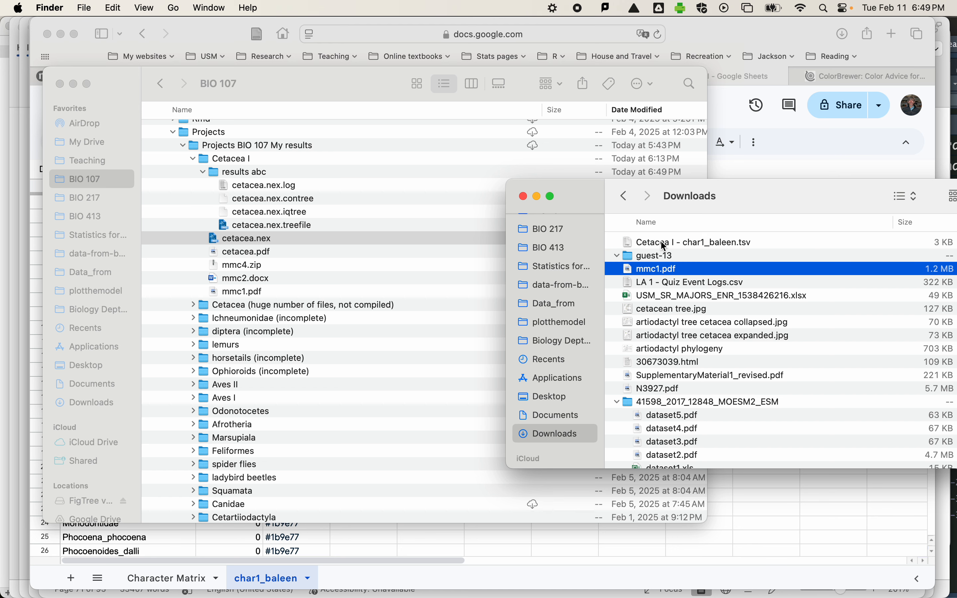
left_click_drag(664, 246, 305, 212)
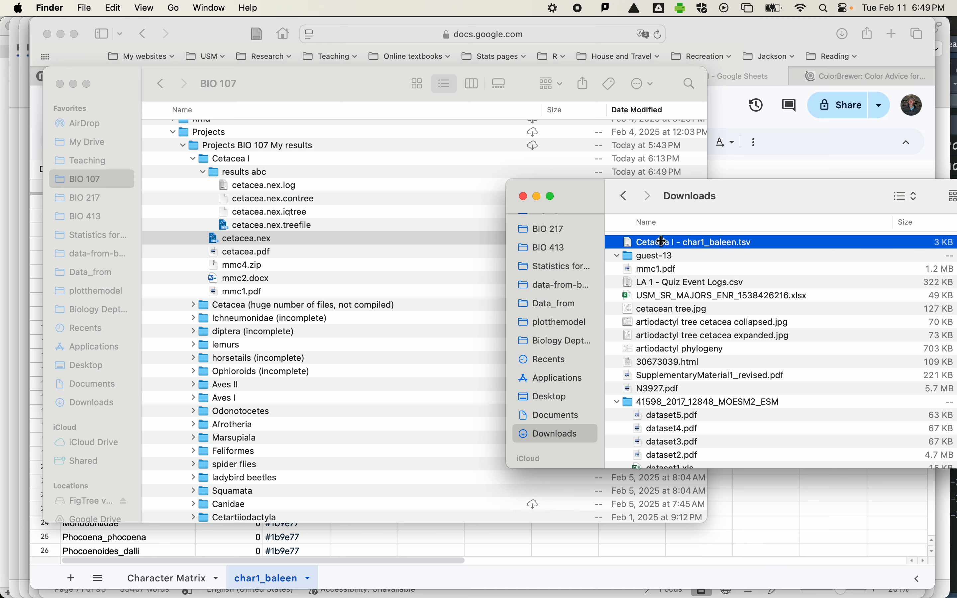
left_click_drag(658, 255, 310, 198)
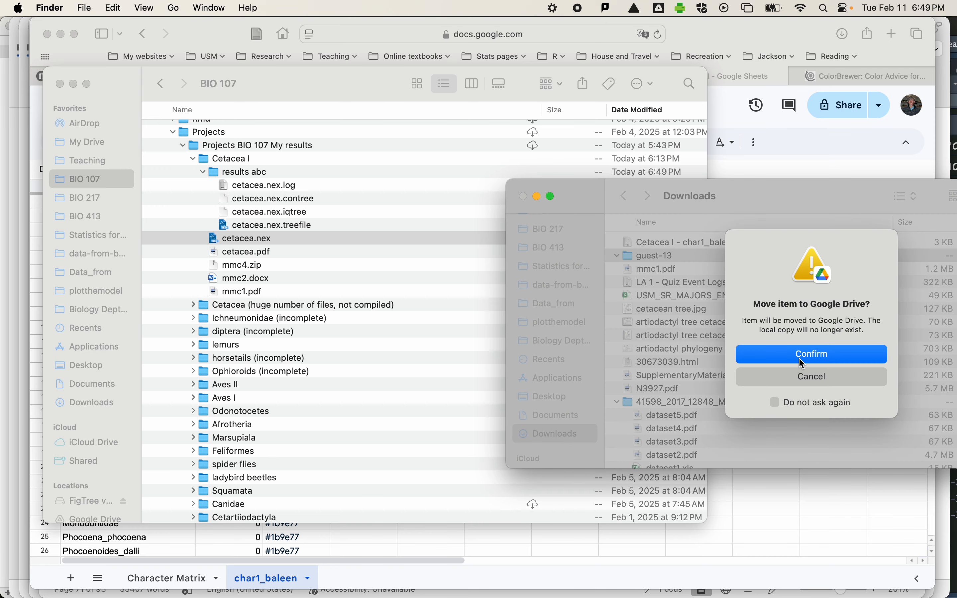
left_click(803, 355)
left_click(386, 242)
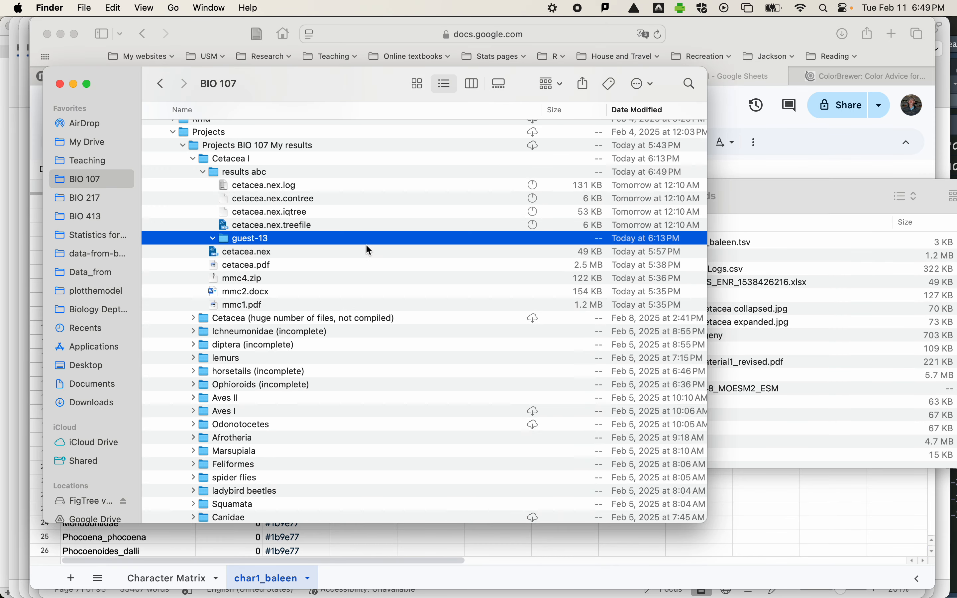
left_click(213, 239)
Step: Move Cetacea I - char1_baleen.tsv from Downloads into the results abc folder, confirming the move to Google Drive
left_click(756, 248)
left_click(713, 241)
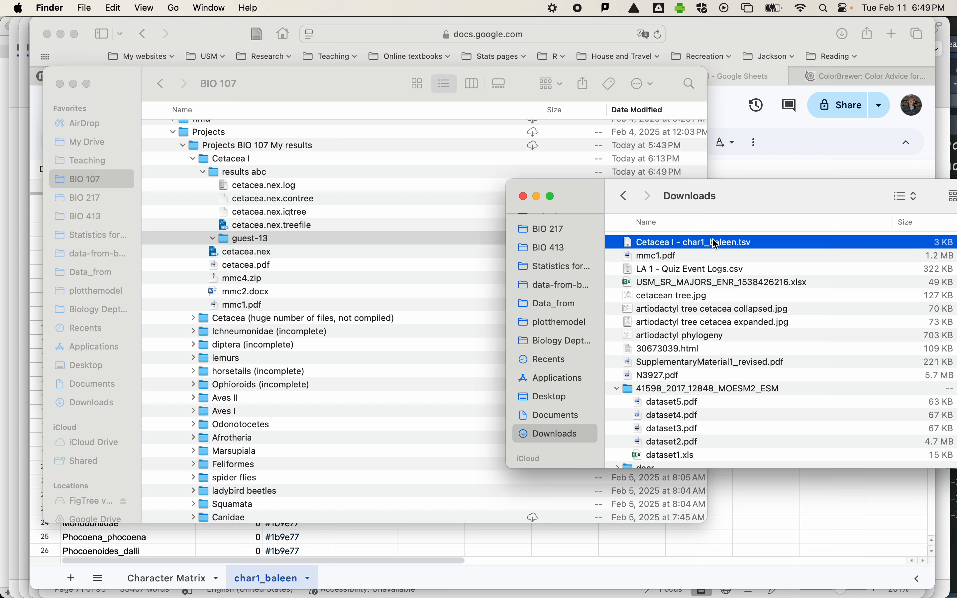
left_click_drag(717, 246, 390, 206)
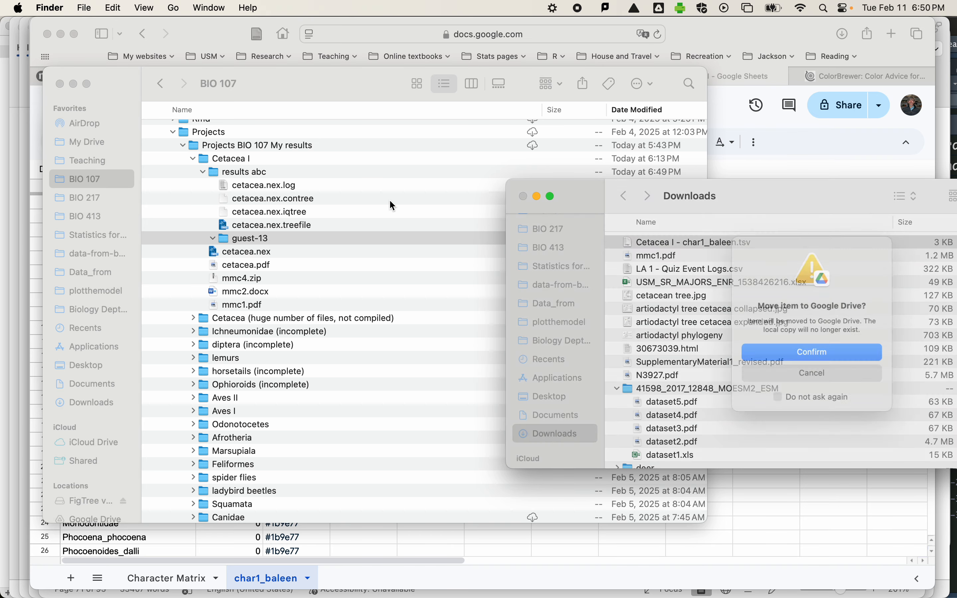
left_click(816, 358)
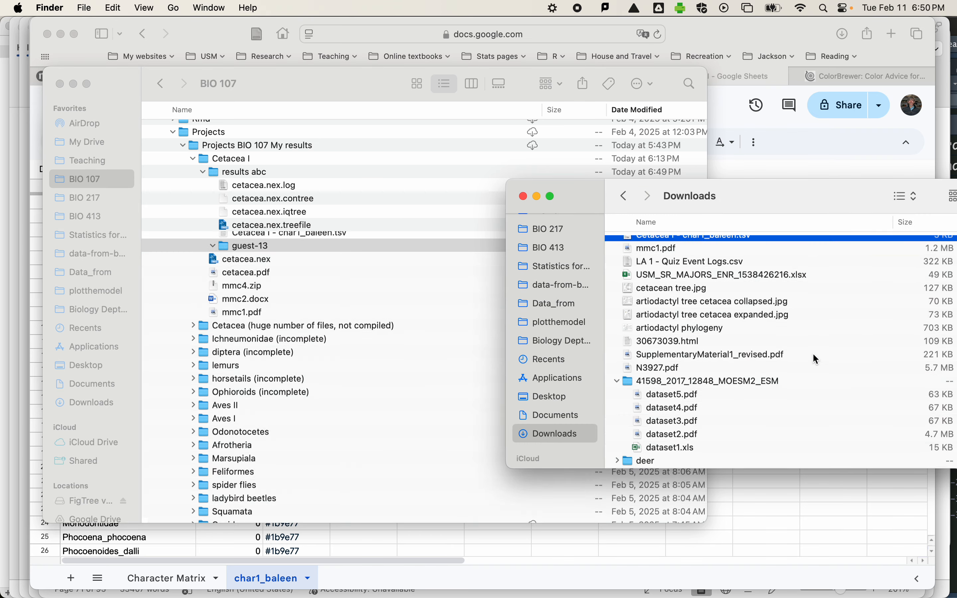
left_click(337, 291)
Step: Delete the misplaced guest-13 folder from the results abc folder
left_click(280, 254)
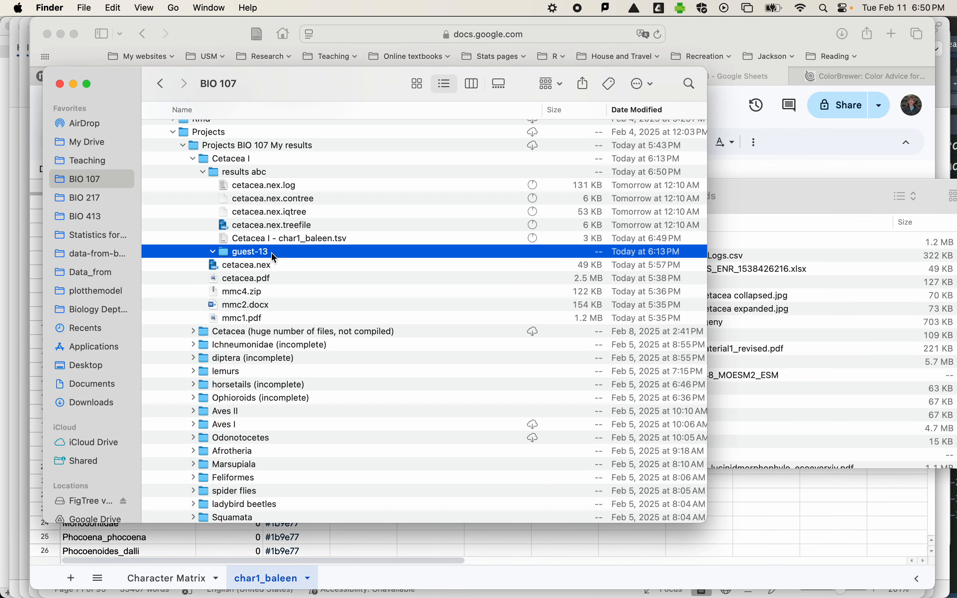
right_click(275, 257)
left_click(315, 227)
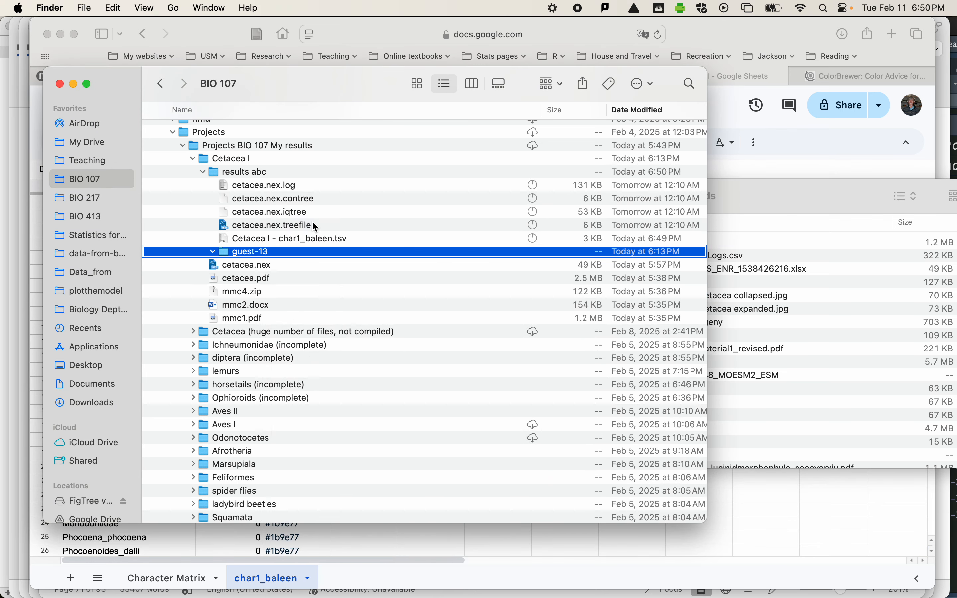
left_click(369, 267)
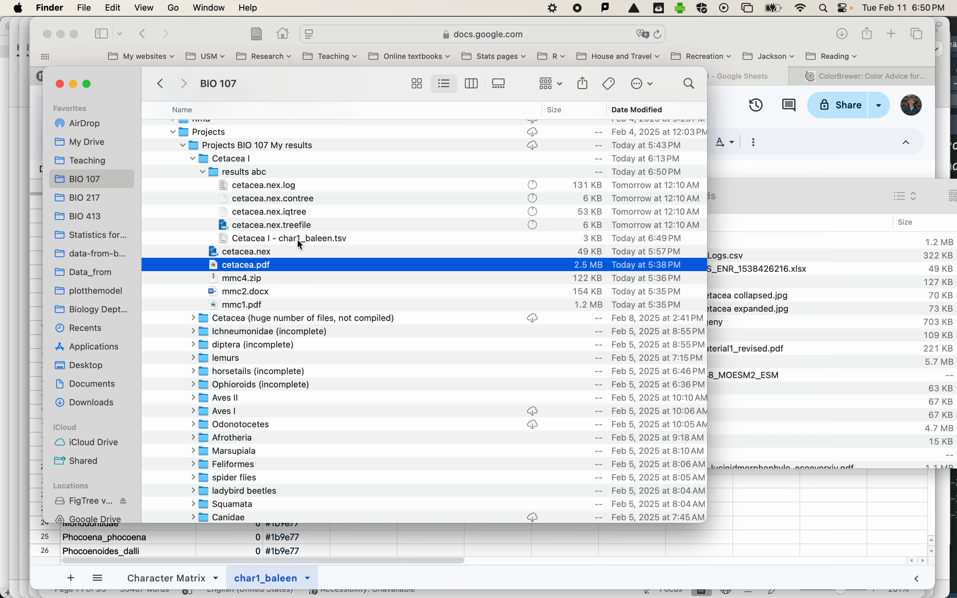
Step: Switch to TreeViewer and attach Cetacea I - char1_baleen.tsv from the results abc folder, keeping the suggested attachment name
mouse_move(690, 582)
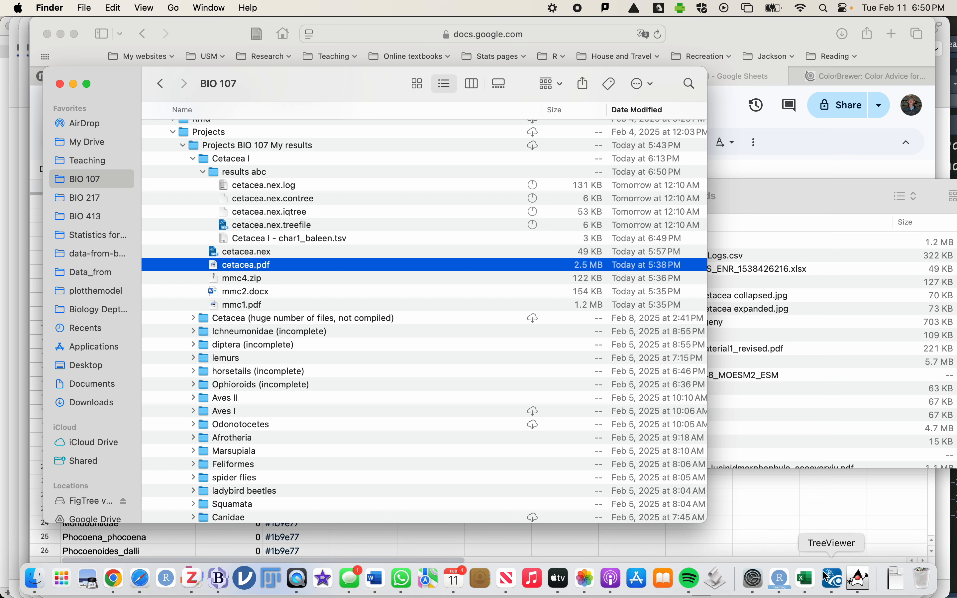
left_click(830, 580)
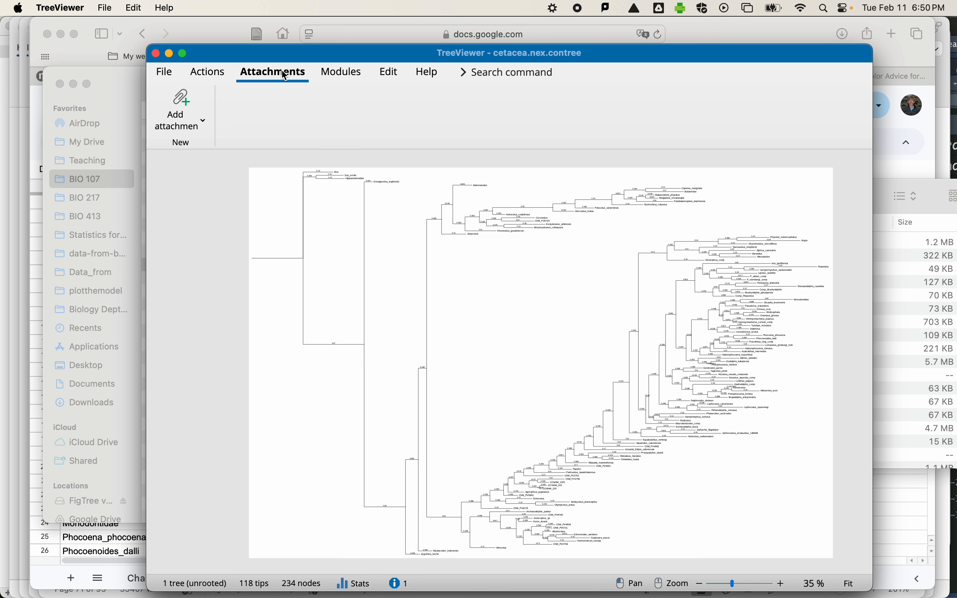
left_click(206, 120)
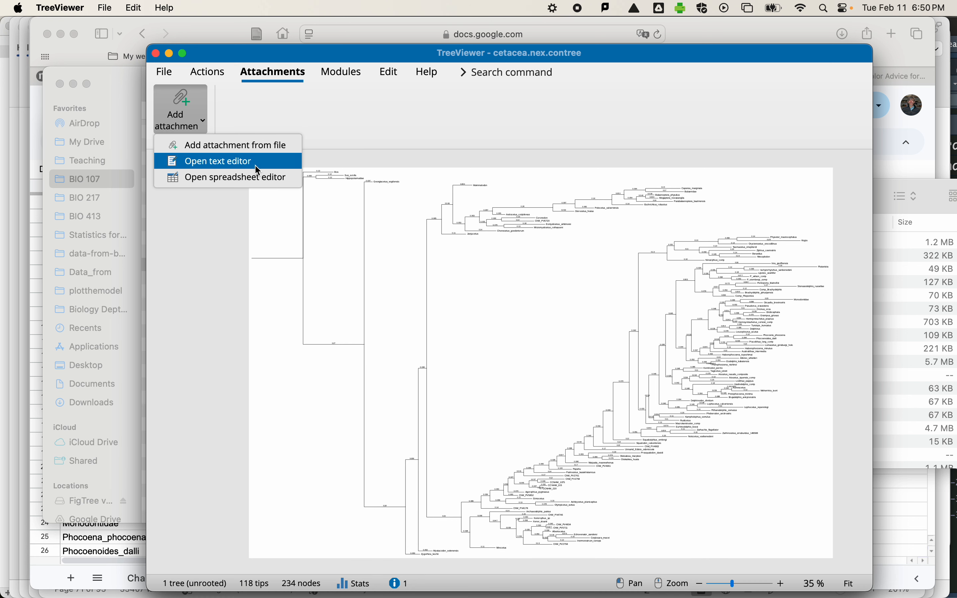
left_click(253, 146)
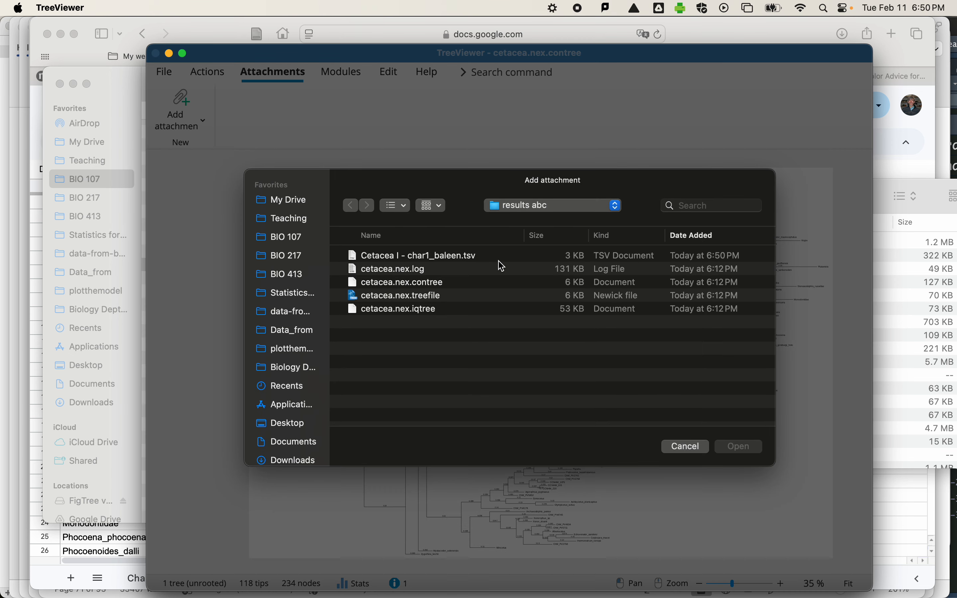
left_click(461, 258)
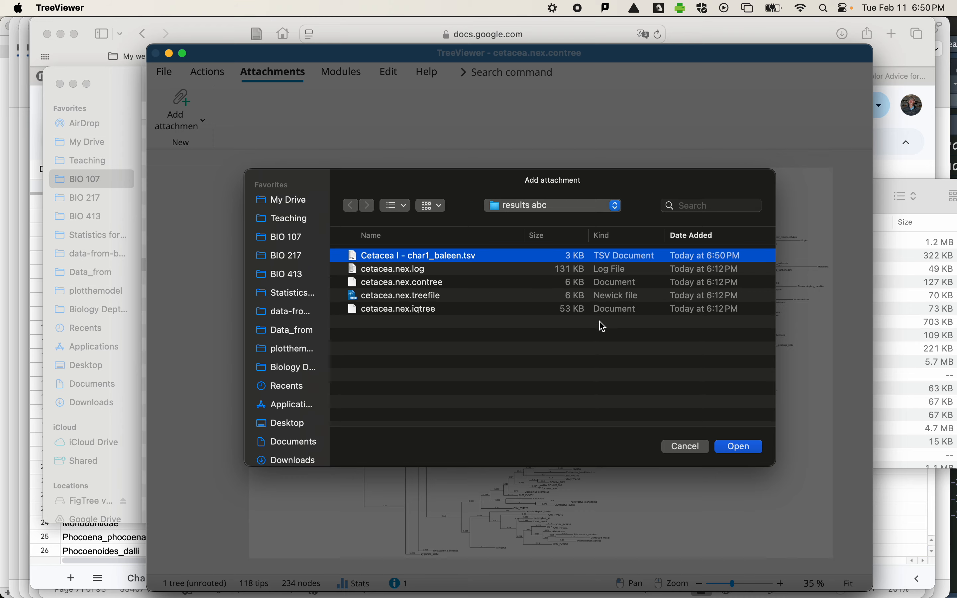
left_click(741, 448)
left_click(483, 369)
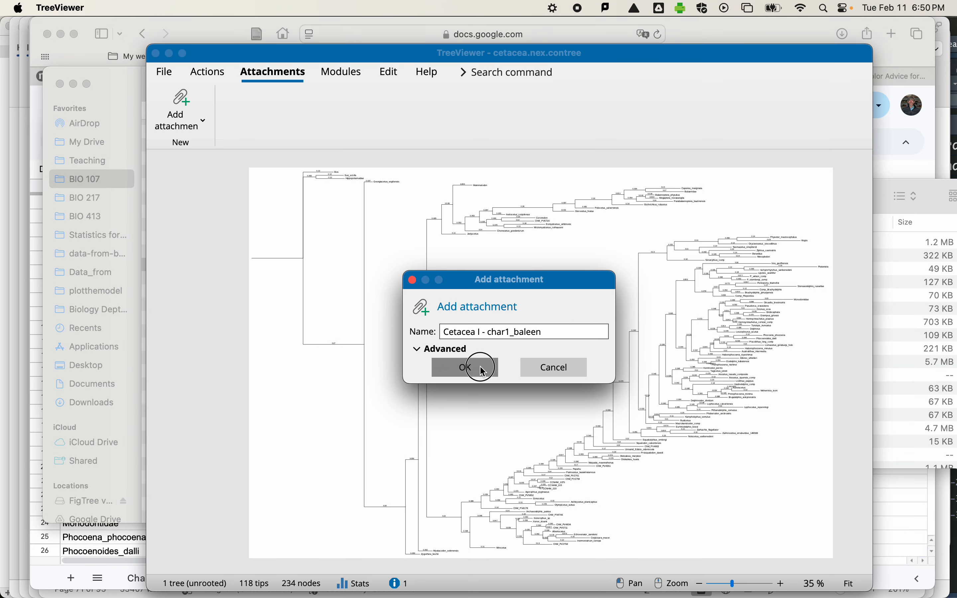
Step: Check the taxa, baleen states and colors of the char1_baleen attachment in the spreadsheet editor, then close it
left_click(272, 119)
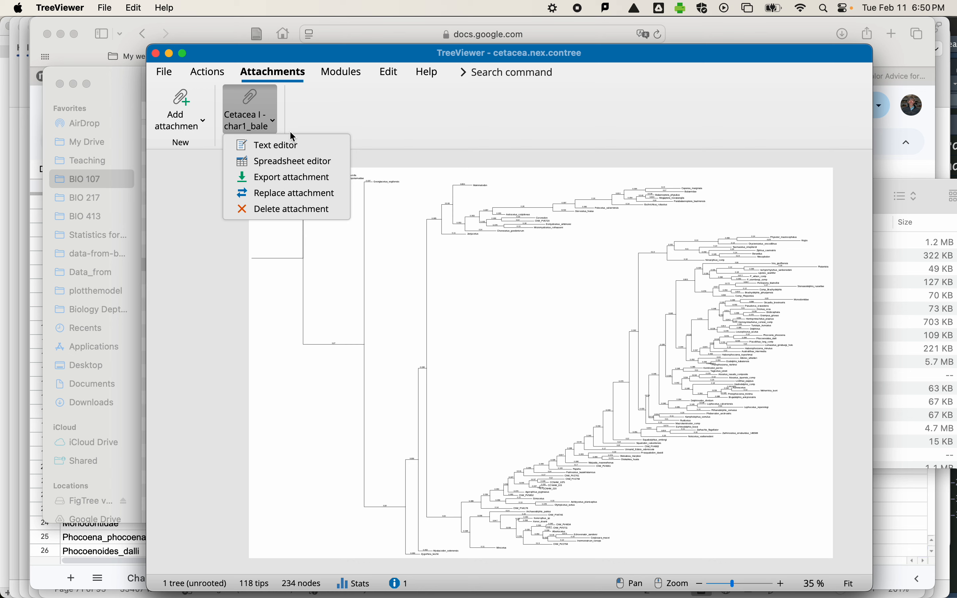
left_click(284, 162)
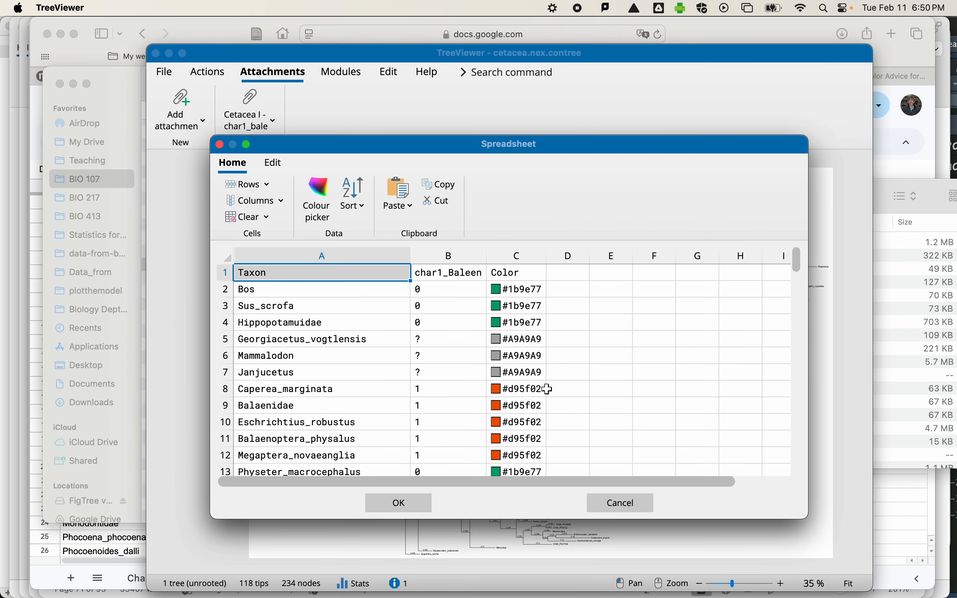
scroll(548, 389, "down", 2)
scroll(548, 388, "down", 5)
scroll(548, 389, "up", 6)
left_click(397, 506)
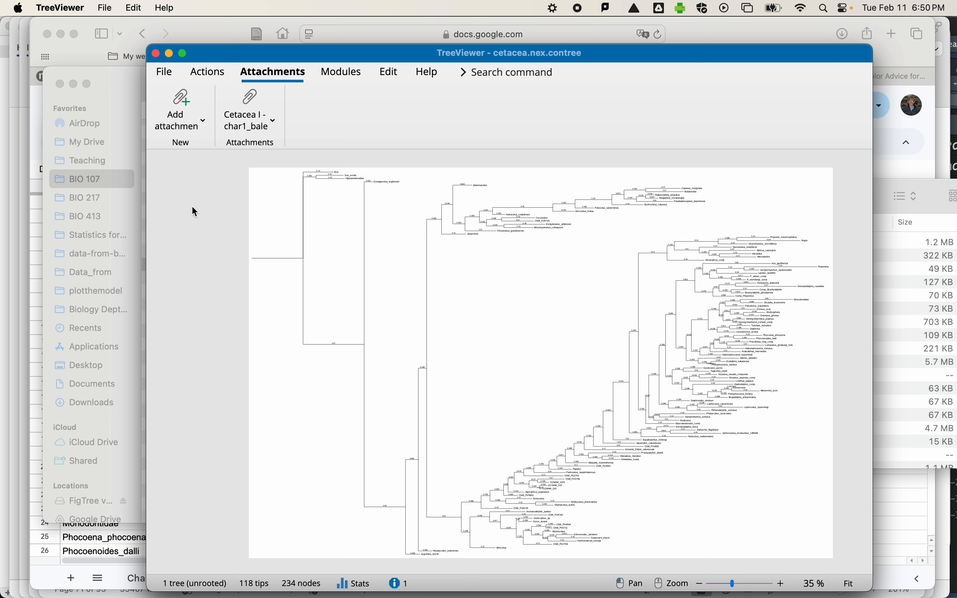
Step: Add a Parse node states transformation to the tree and choose Cetacea I - char1_baleen as its data file
left_click(344, 75)
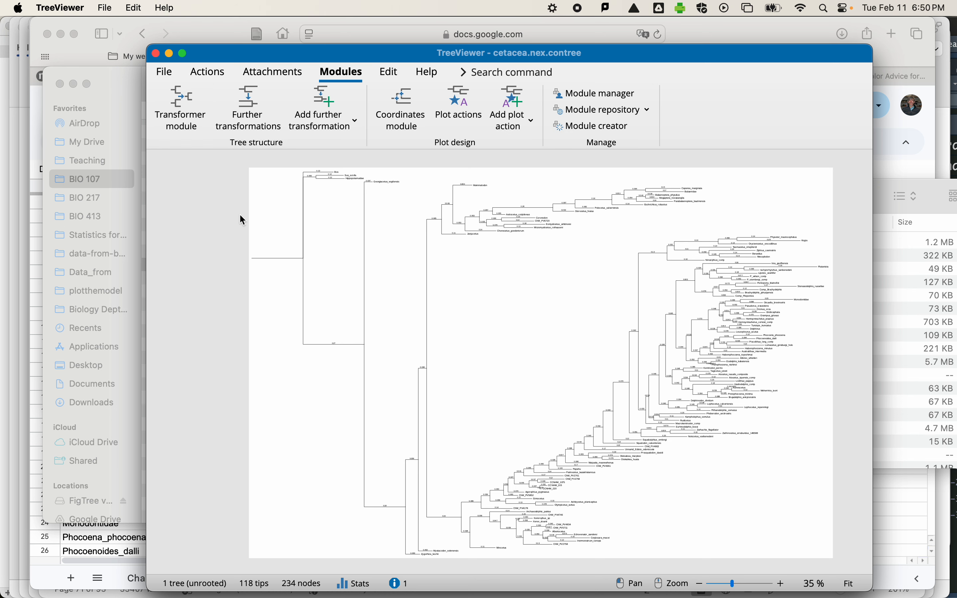
left_click(248, 108)
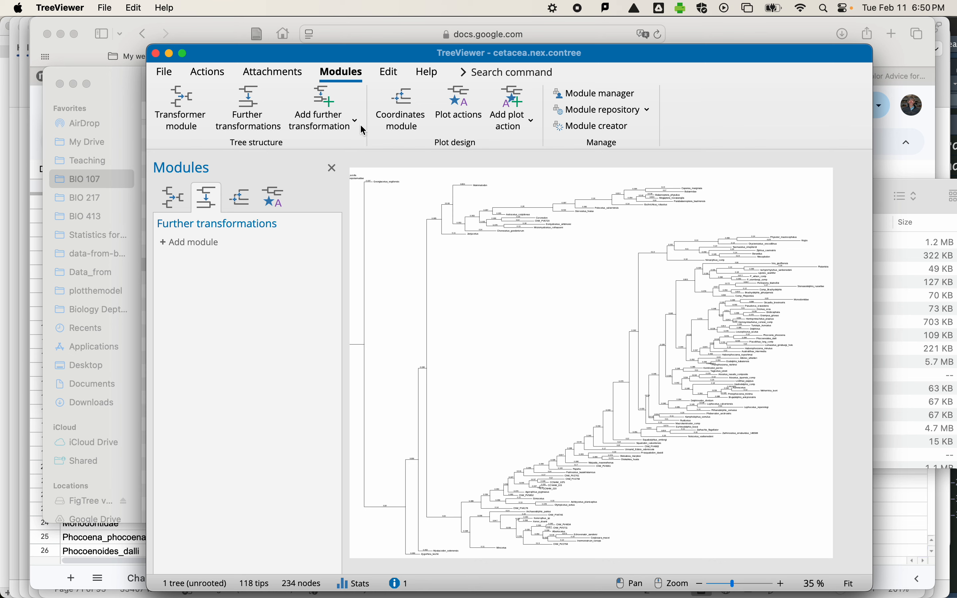
left_click(352, 118)
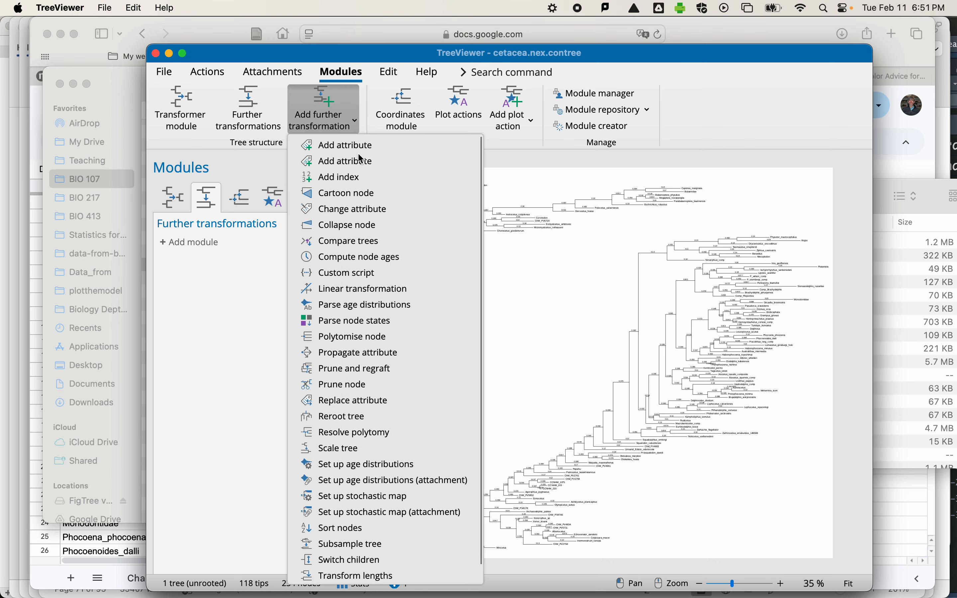
left_click(374, 325)
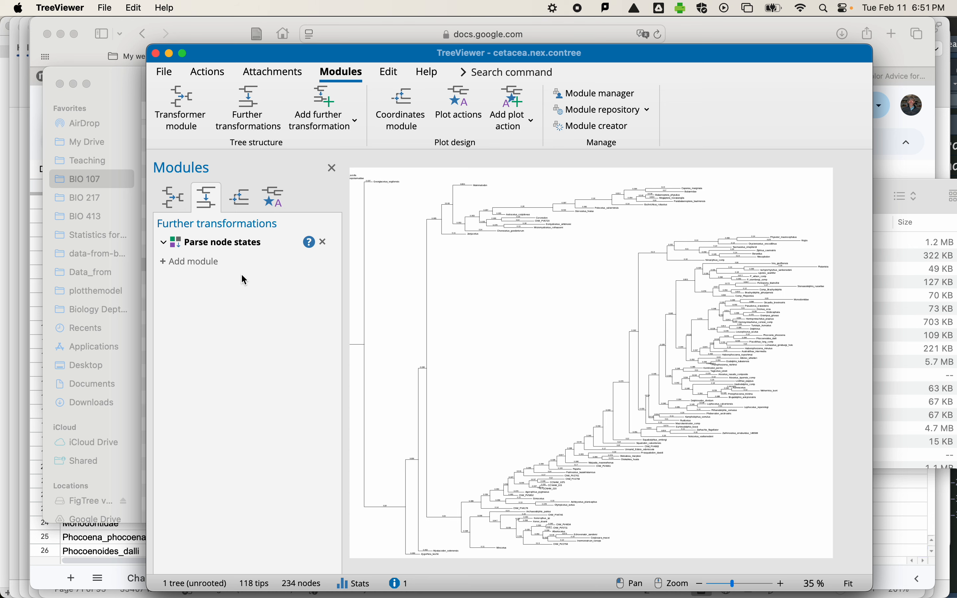
left_click(233, 246)
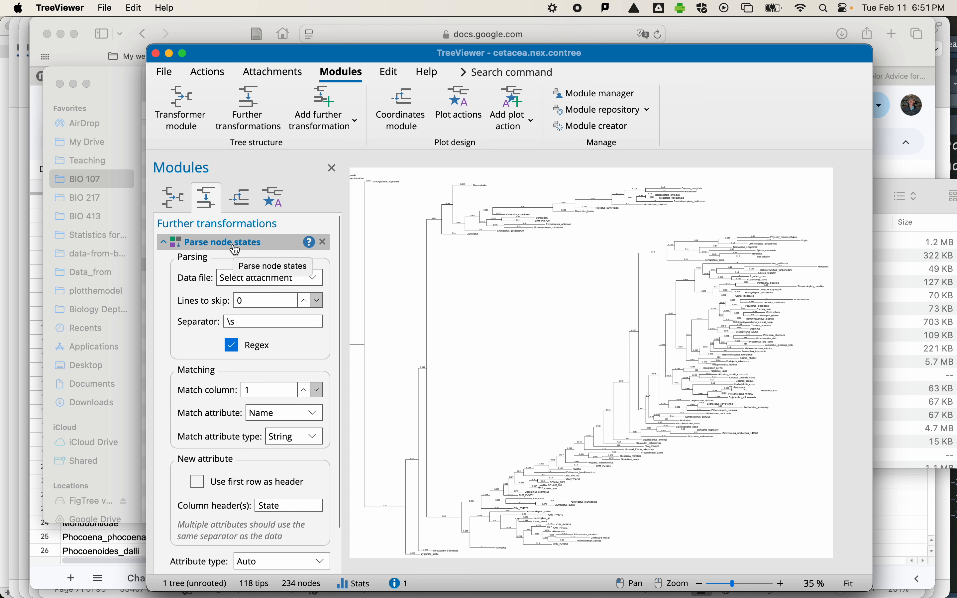
left_click(273, 279)
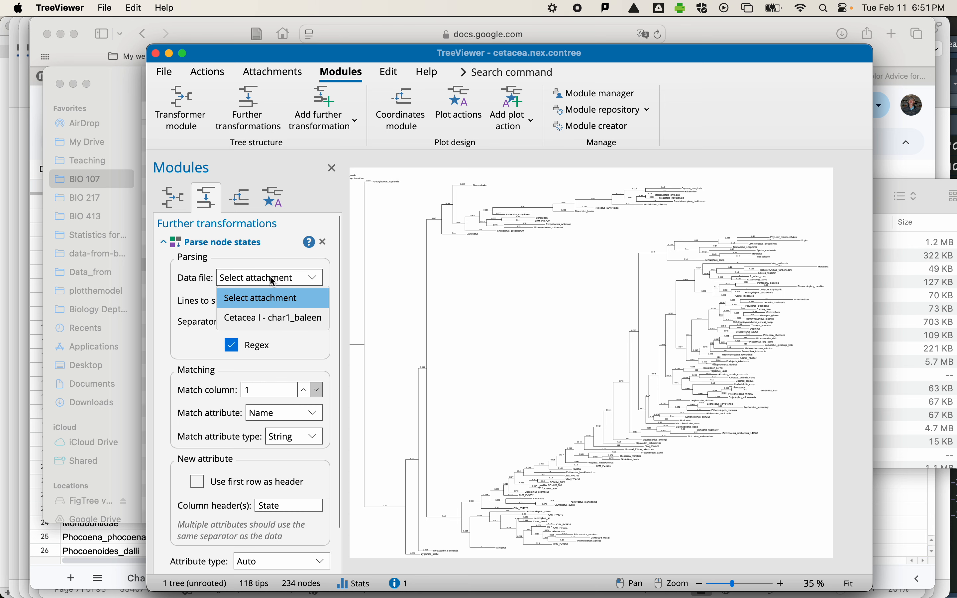
left_click(271, 314)
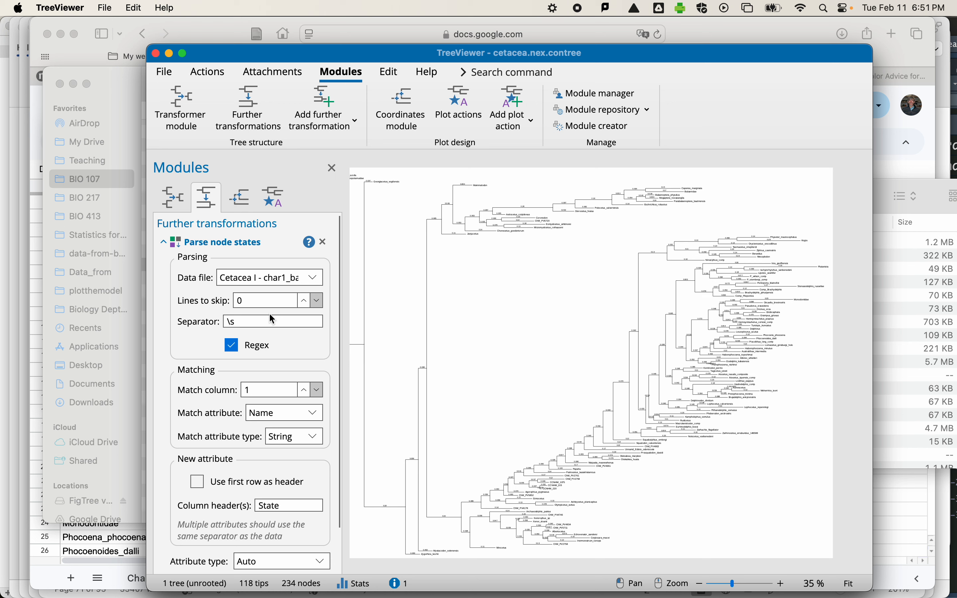
Step: Set the Parse node states separator to \t, use the first row as header, and apply the module
scroll(269, 312, "down", 3)
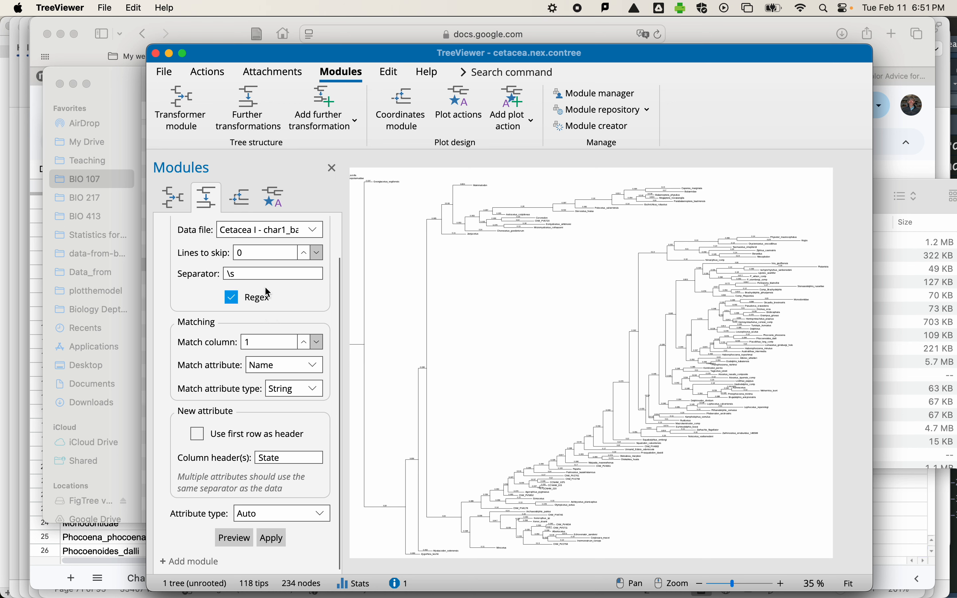
left_click(263, 274)
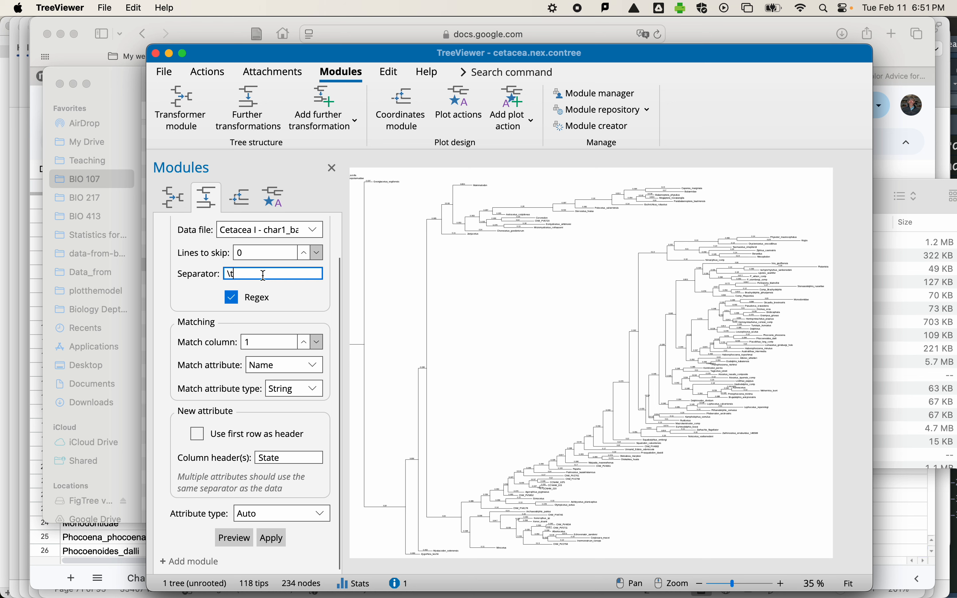
scroll(278, 455, "down", 1)
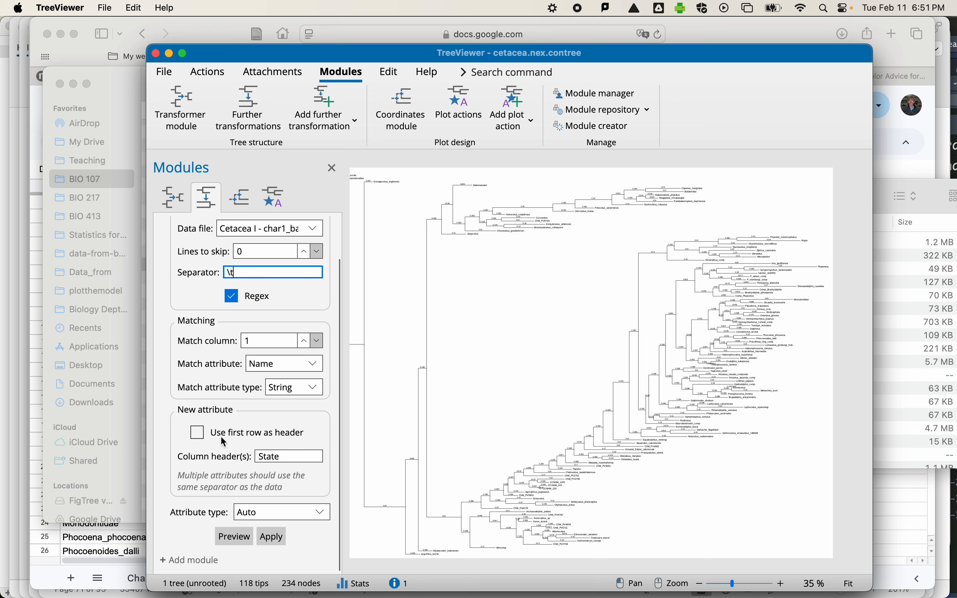
left_click(197, 434)
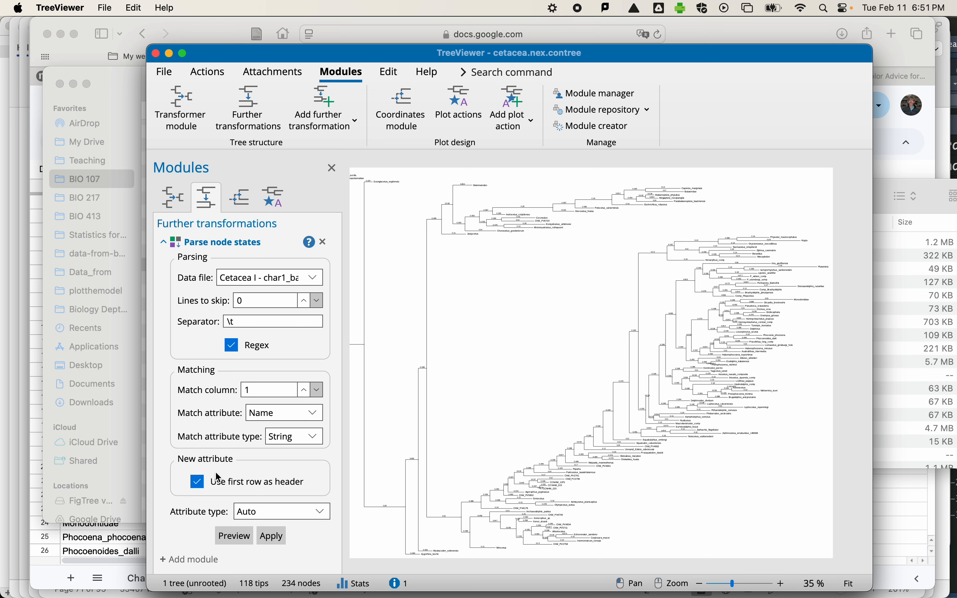
left_click(272, 537)
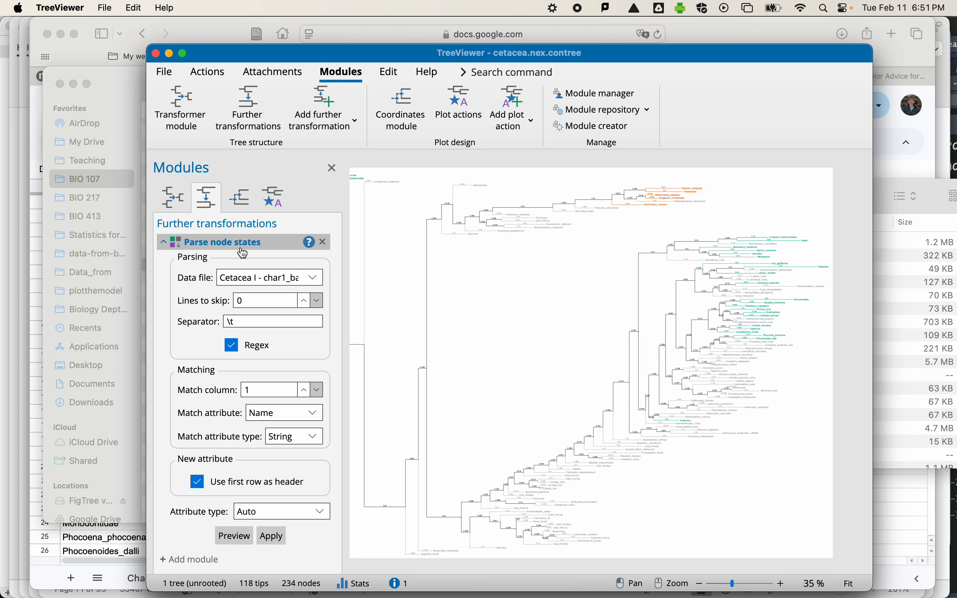
Step: Examine the branch and tip label colors across the baleen and toothed whale clades of the tree
scroll(587, 227, "up", 5)
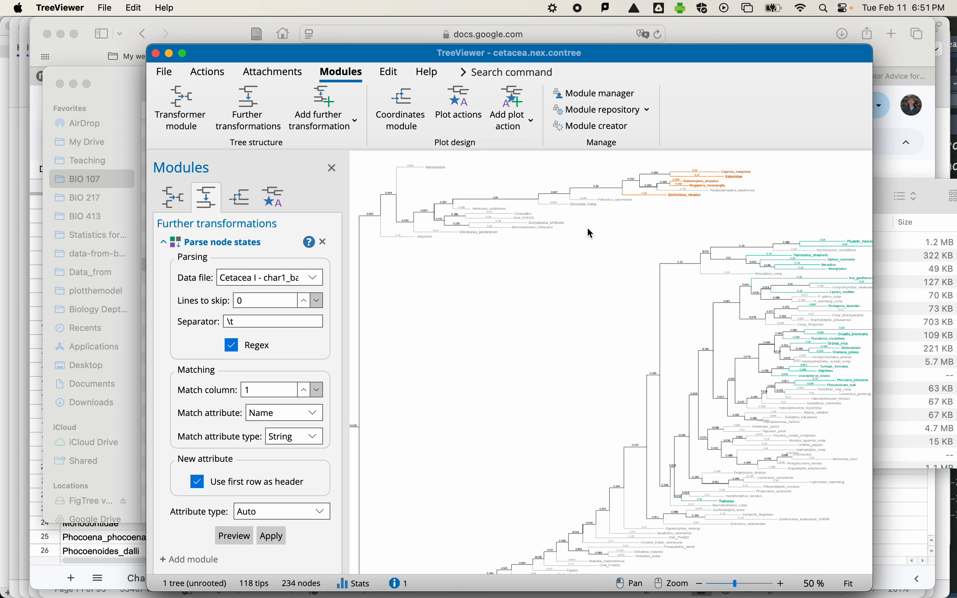
left_click_drag(740, 253, 609, 391)
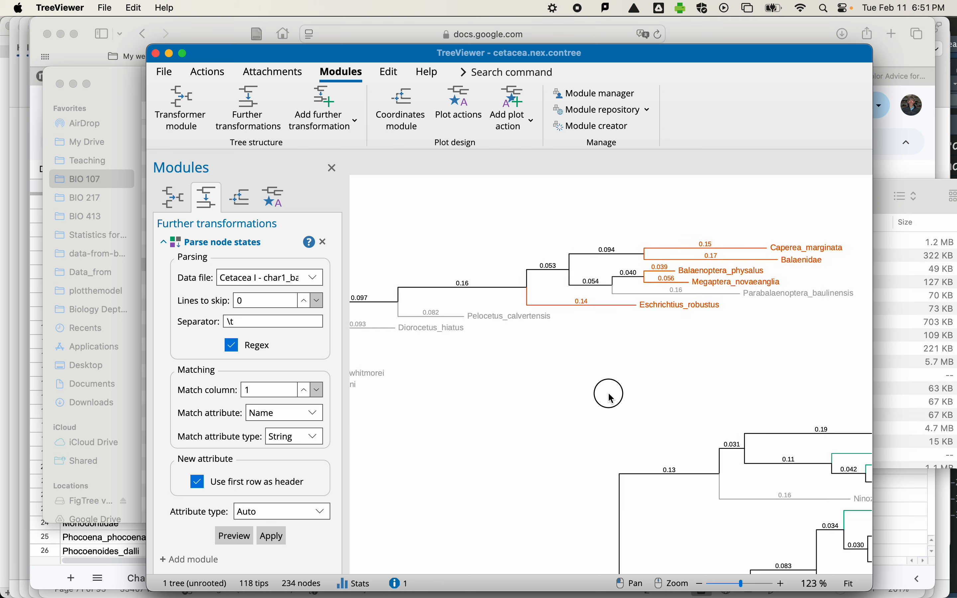
scroll(613, 386, "up", 2)
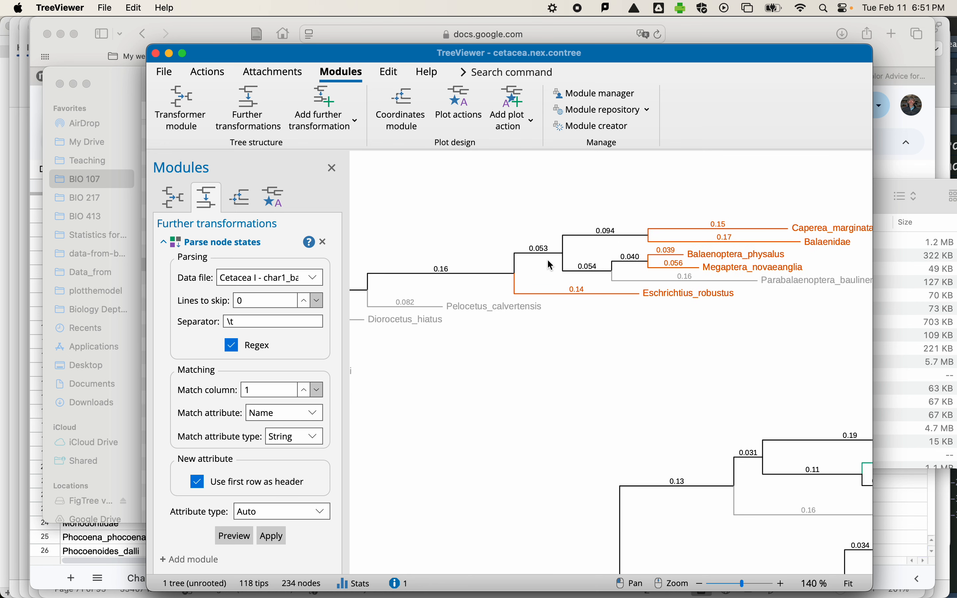
left_click_drag(690, 358, 518, 311)
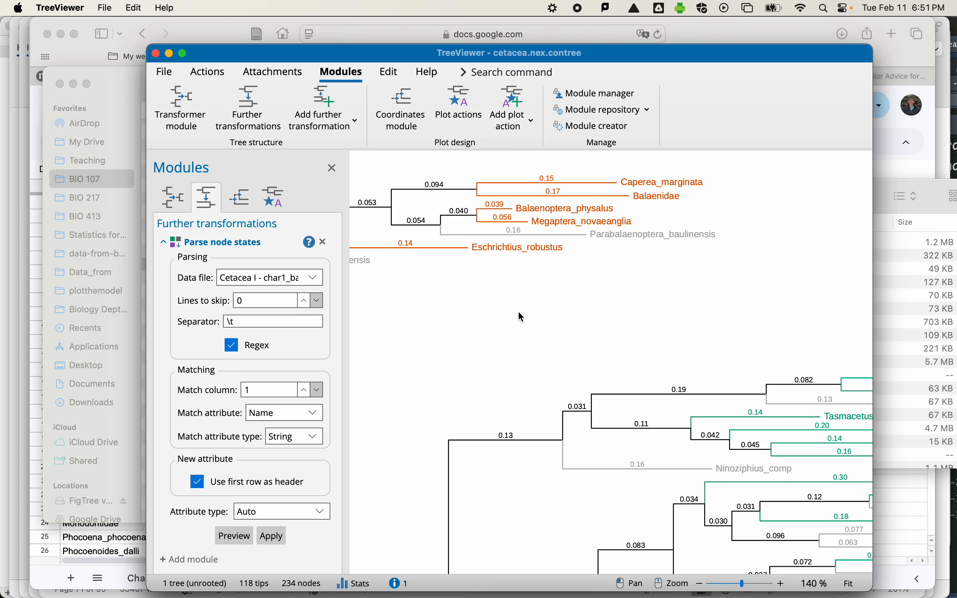
left_click_drag(608, 348, 427, 273)
left_click_drag(538, 316, 482, 271)
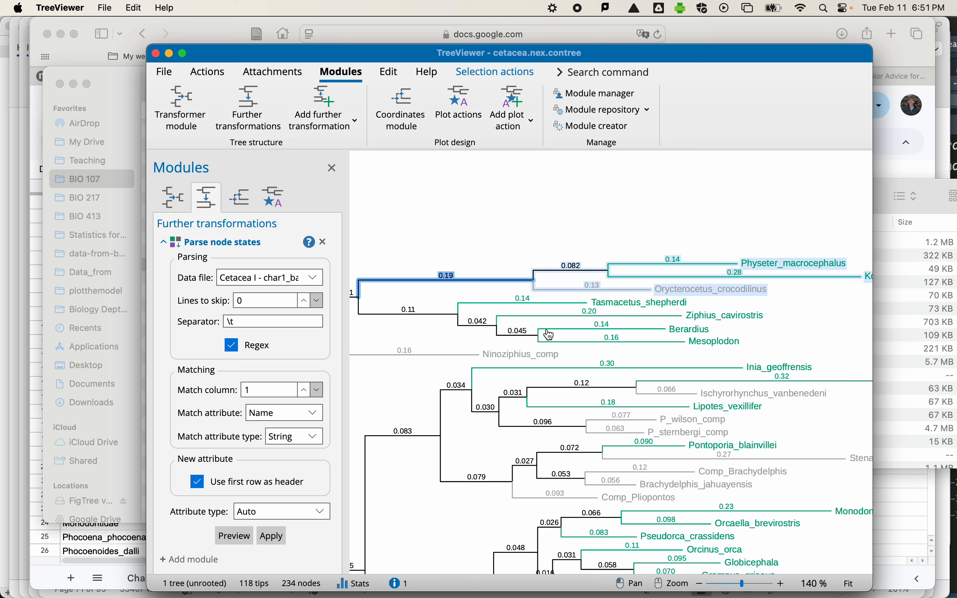
scroll(419, 323, "down", 5)
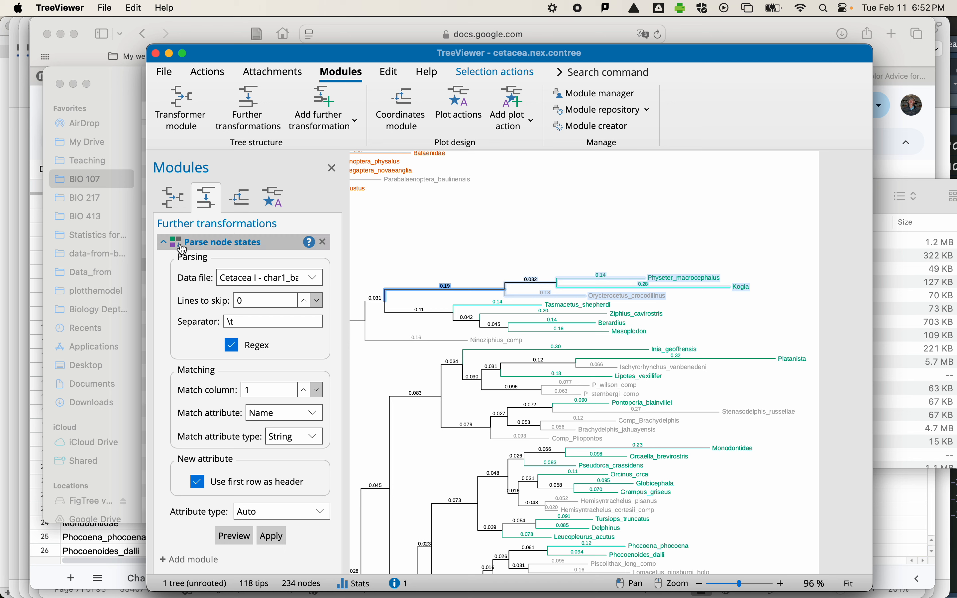
Step: Collapse the Parse node states settings and add a Propagate attribute transformation
left_click(163, 242)
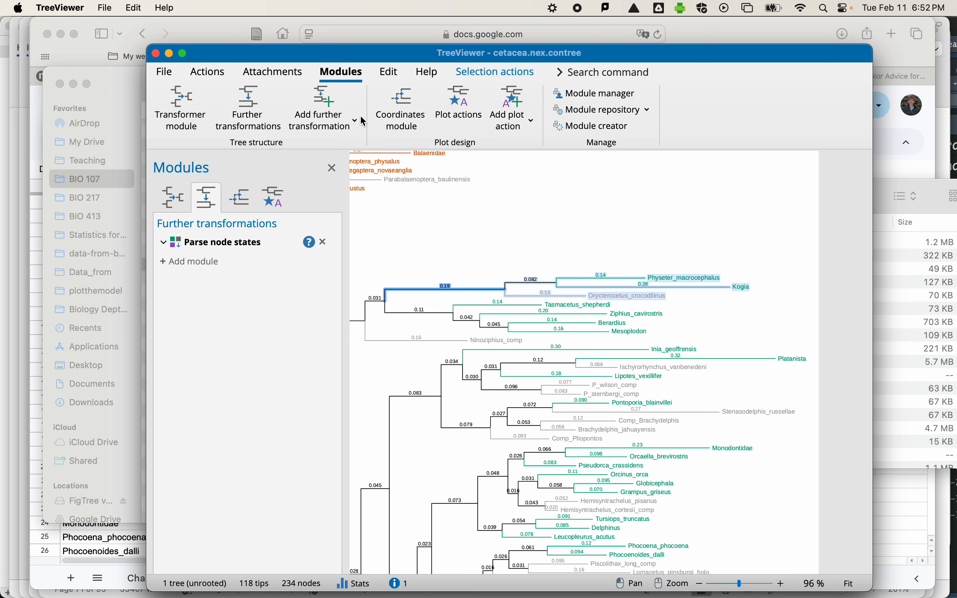
left_click(352, 121)
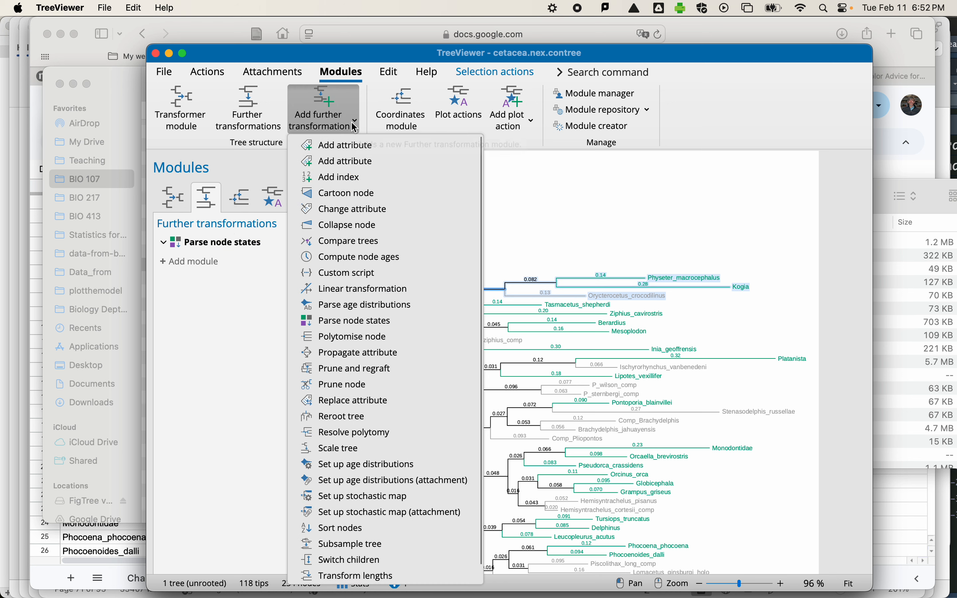
left_click(386, 357)
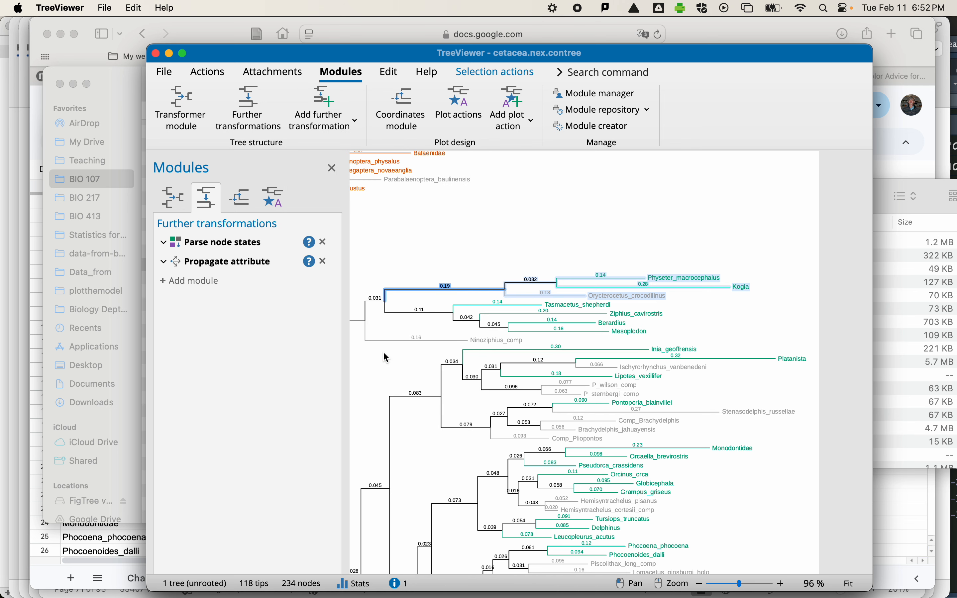
Step: Set the Propagate attribute module to use the Color attribute with attribute type String
left_click(163, 262)
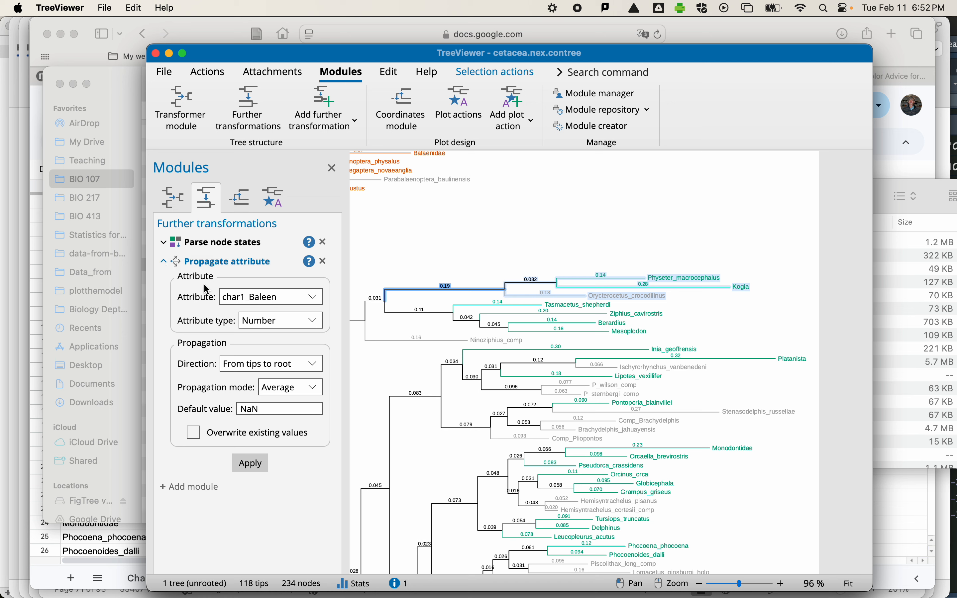
left_click(282, 305)
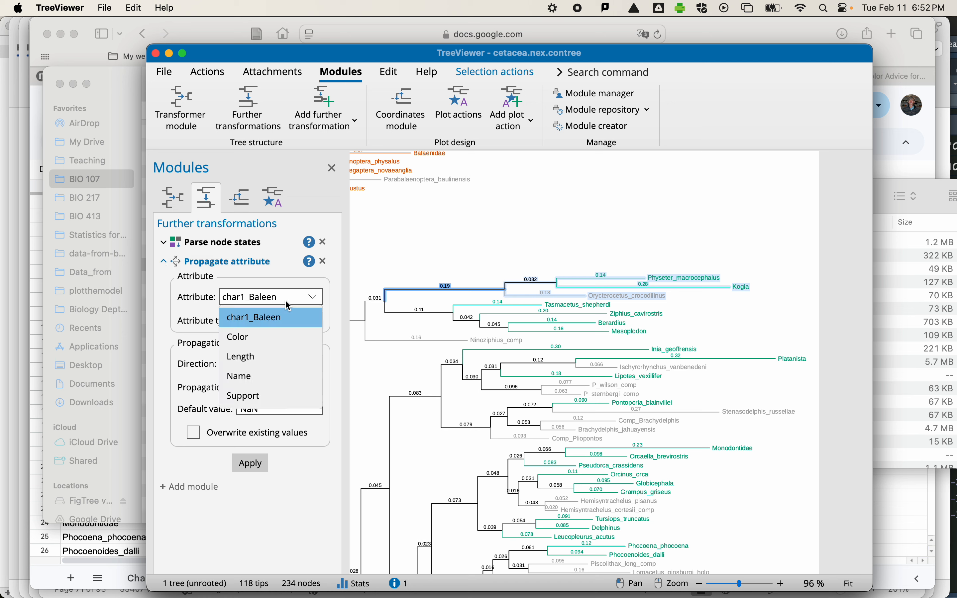
left_click(280, 337)
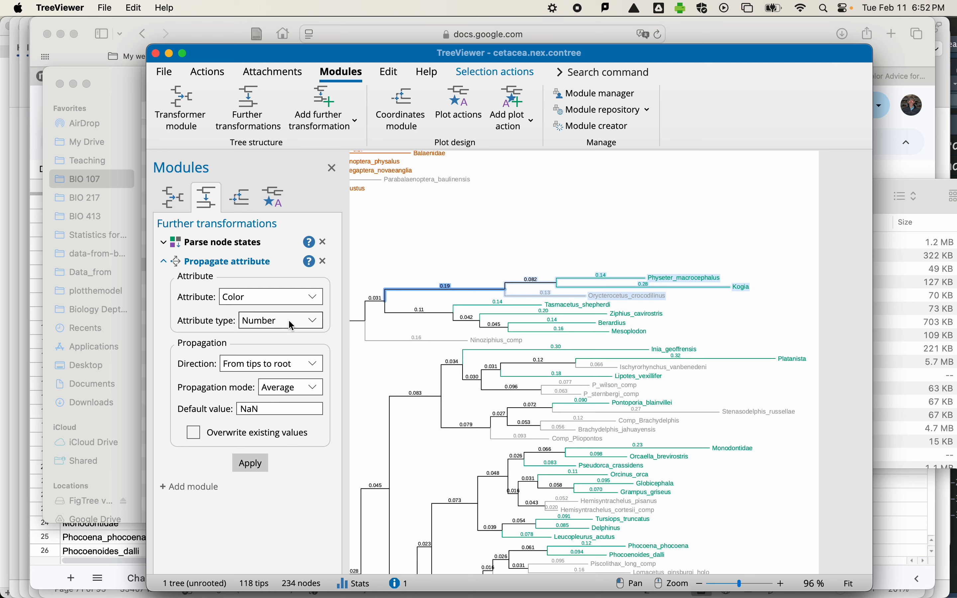
left_click(291, 325)
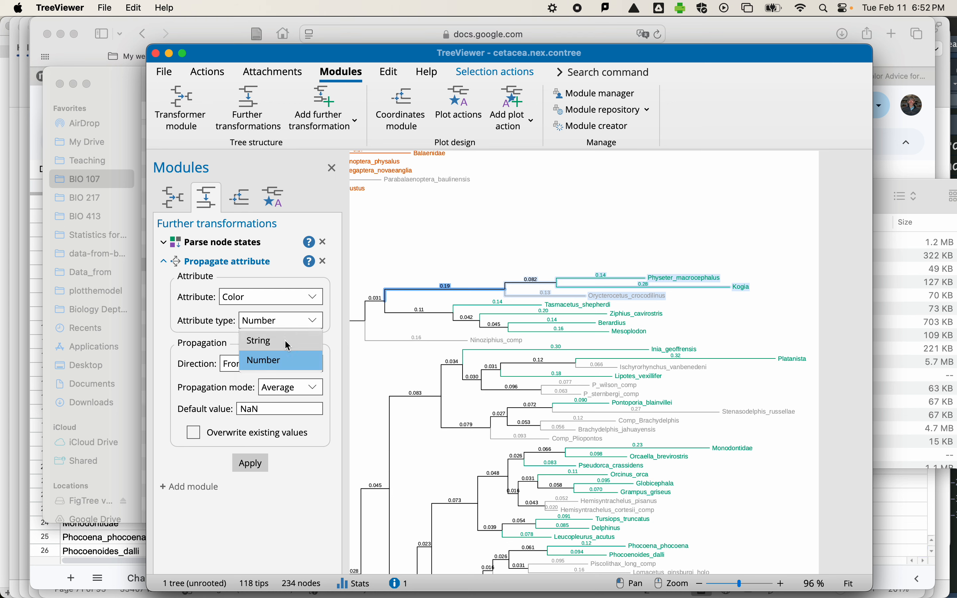
left_click(285, 340)
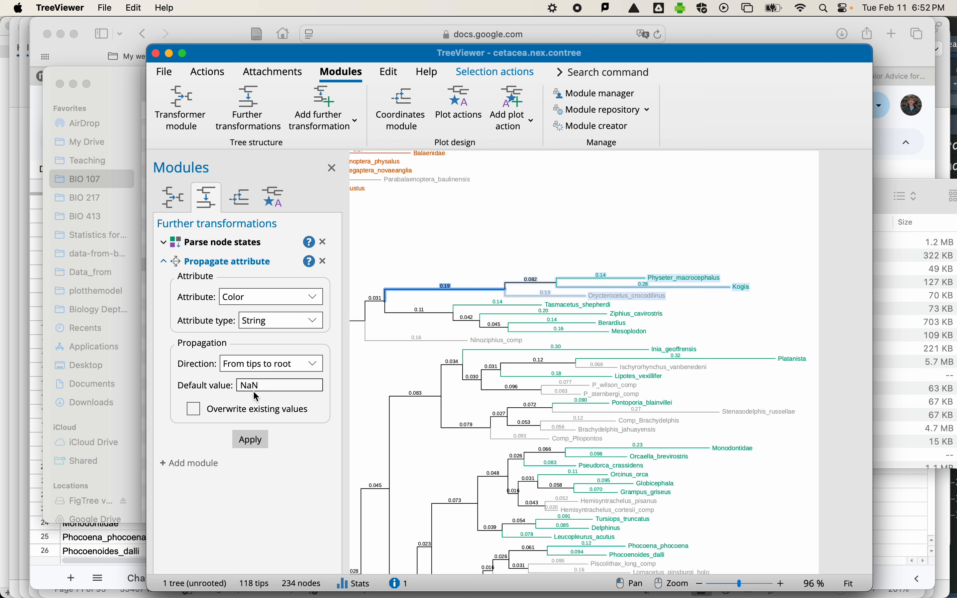
Step: Apply the Propagate attribute module from tips to root with default value NaN, and clear the branch selection in the tree
left_click(249, 438)
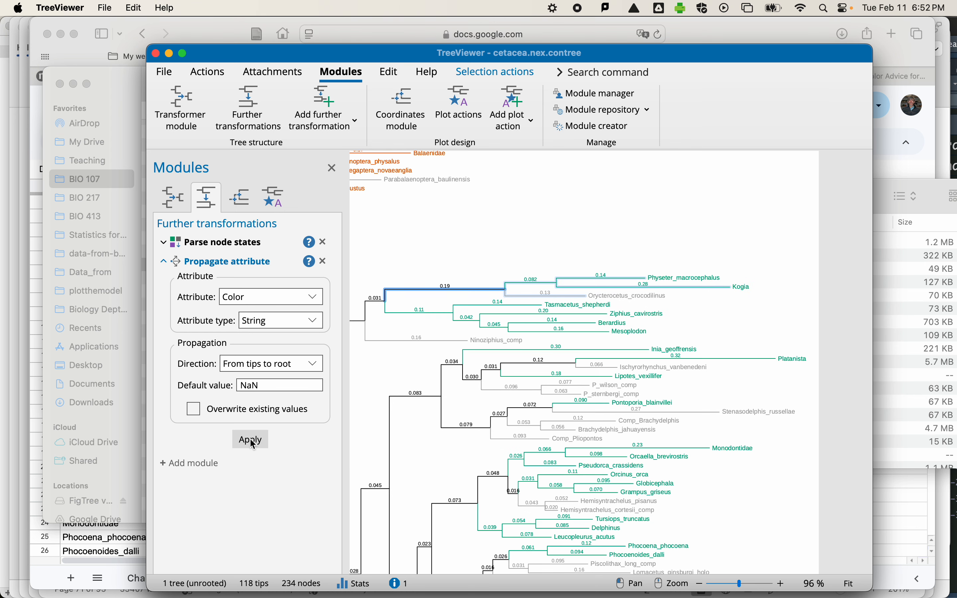
left_click(371, 366)
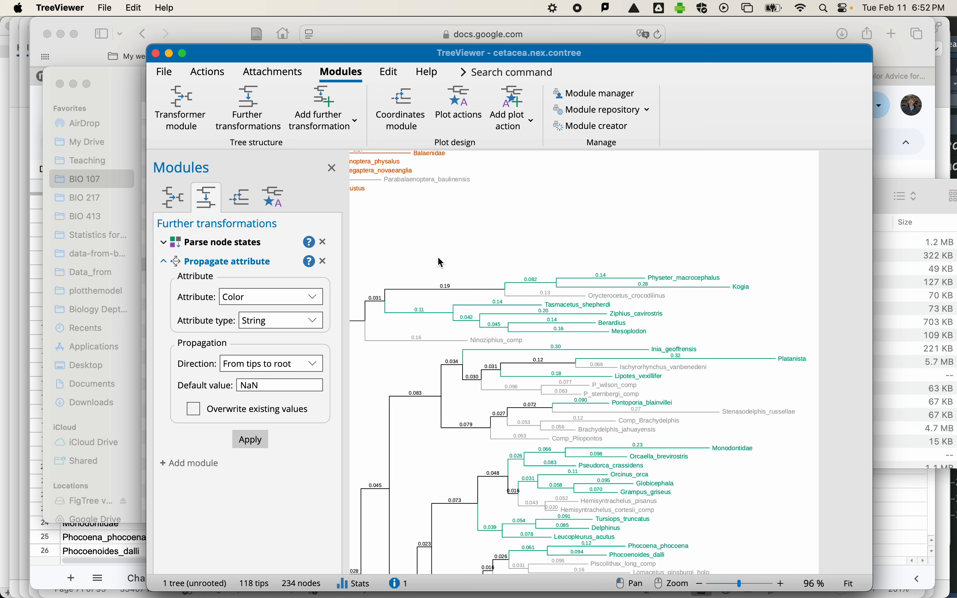
Step: Examine the propagated branch colors in the baleen whale clade, its uncolored fossil relatives, and across the whole tree
left_click_drag(436, 244, 686, 377)
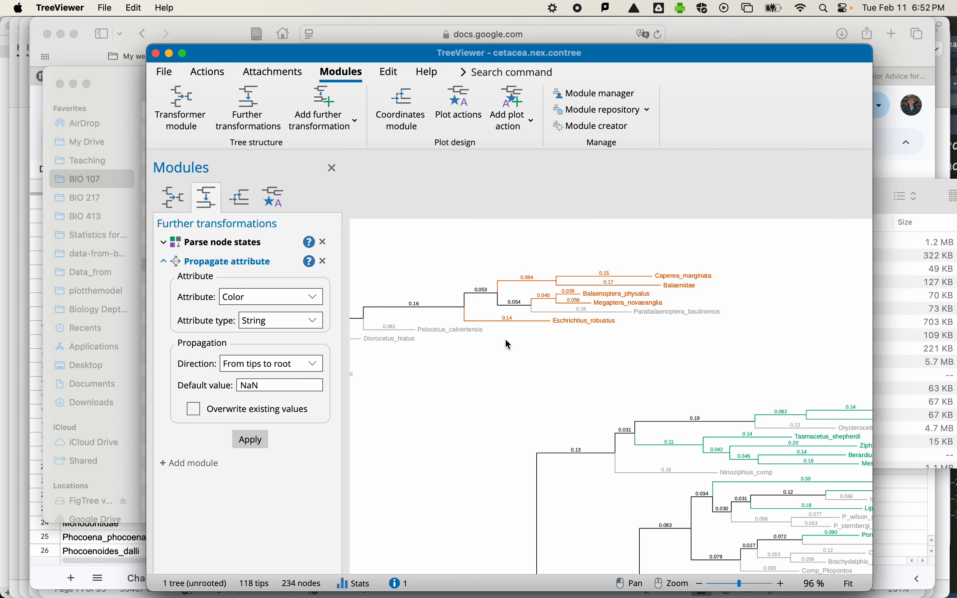
left_click_drag(455, 376, 618, 366)
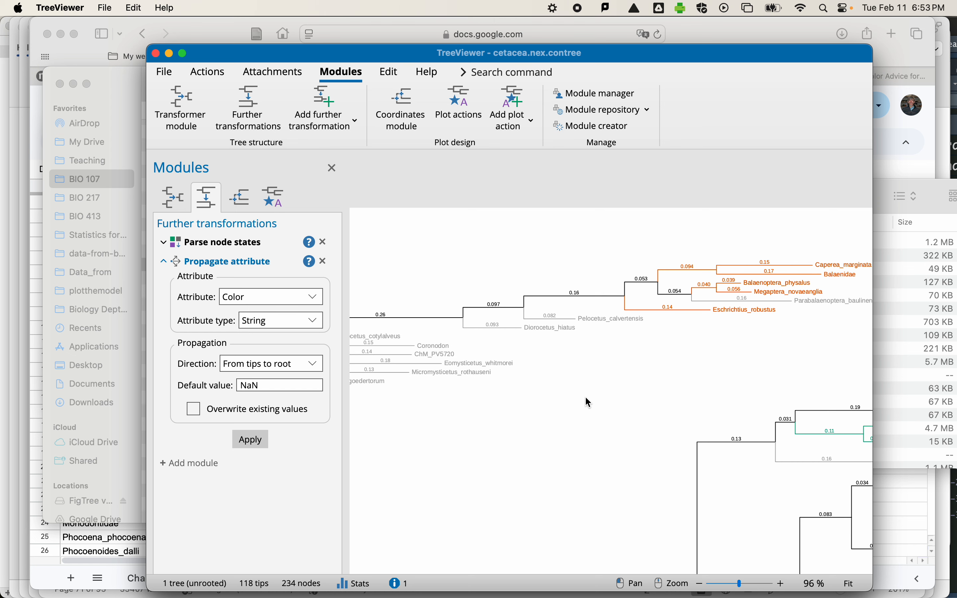
left_click_drag(584, 395, 774, 283)
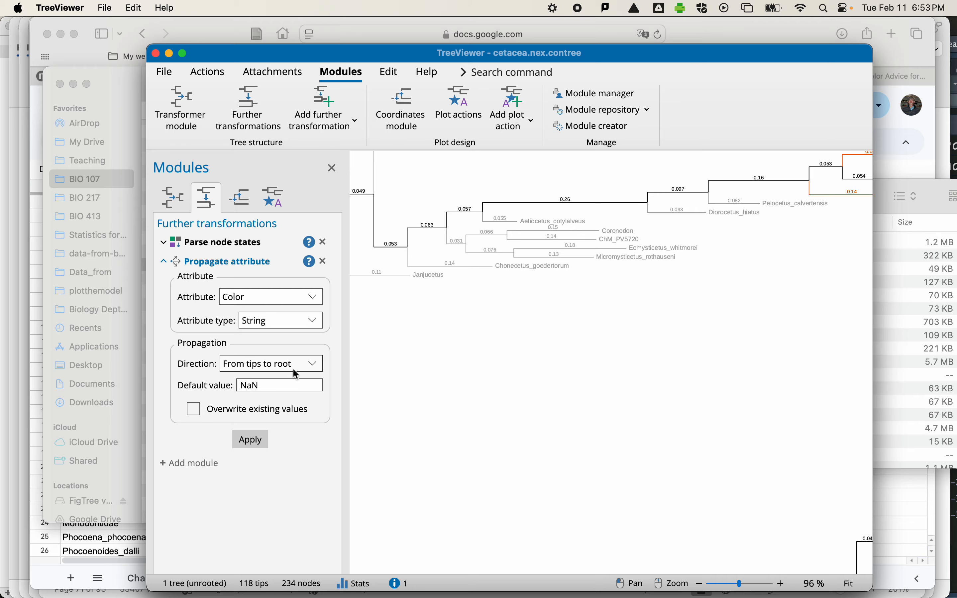
scroll(409, 329, "down", 6)
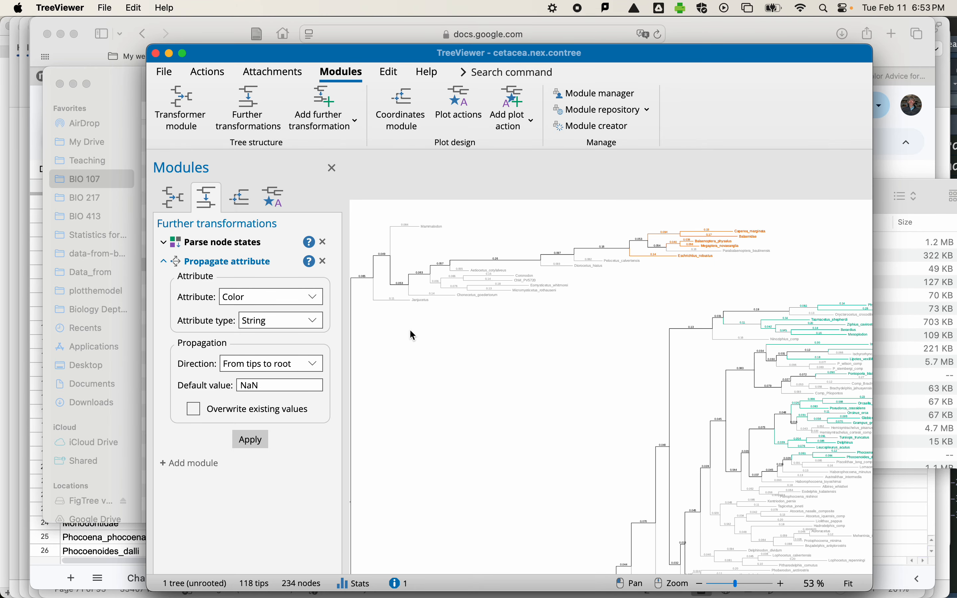
left_click_drag(455, 408, 536, 308)
scroll(483, 328, "down", 3)
scroll(482, 328, "up", 2)
scroll(536, 308, "down", 3)
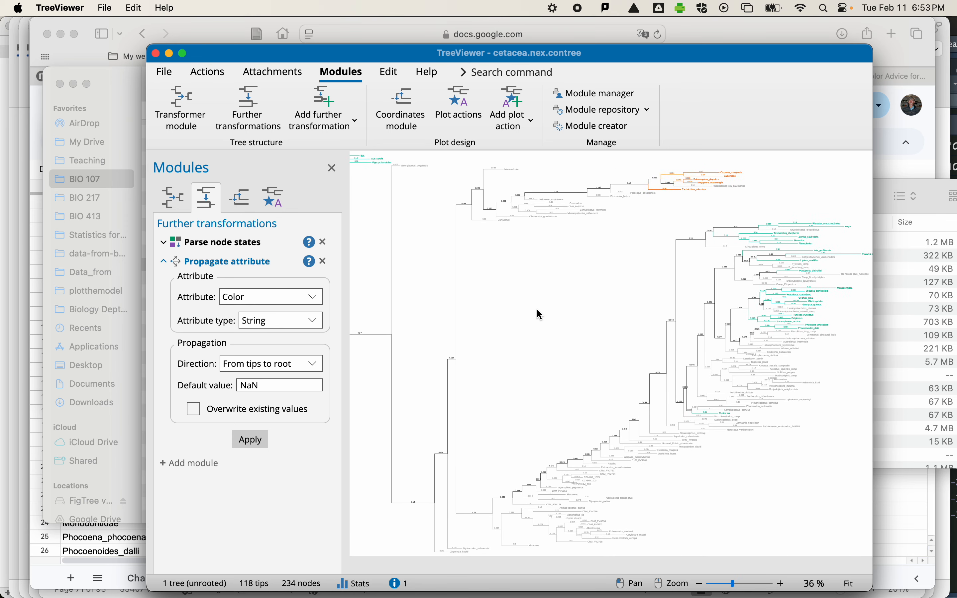
scroll(537, 308, "up", 2)
scroll(541, 315, "down", 2)
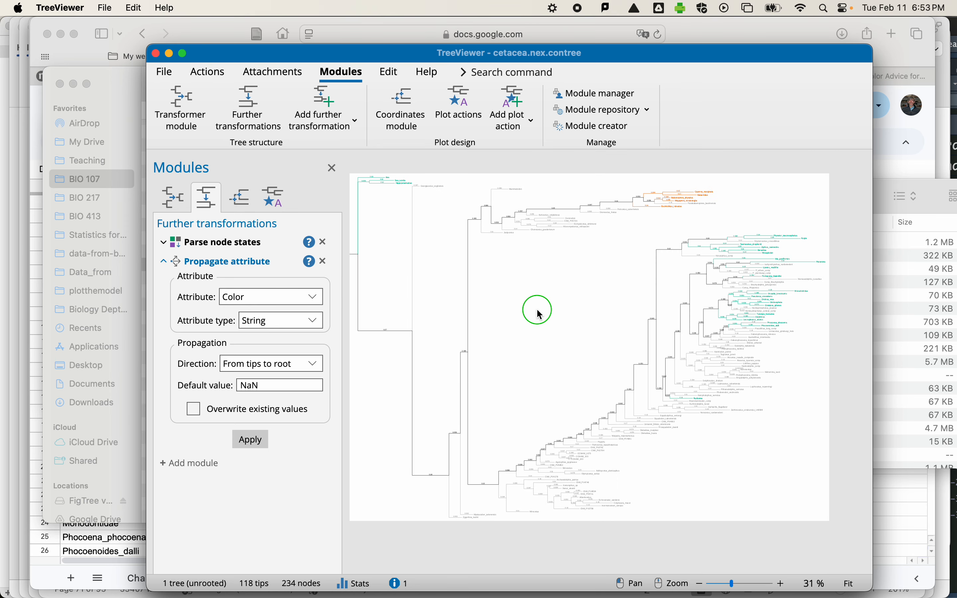
left_click_drag(543, 314, 577, 311)
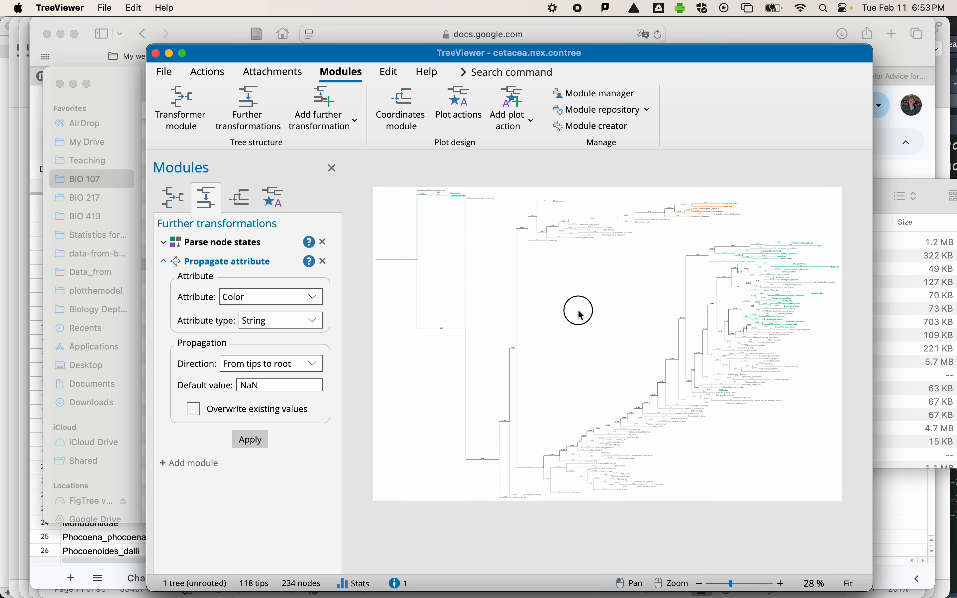
Step: Export the tree plot as a PNG named Char 1 Baleen Evolution.png in the results abc folder
left_click(170, 77)
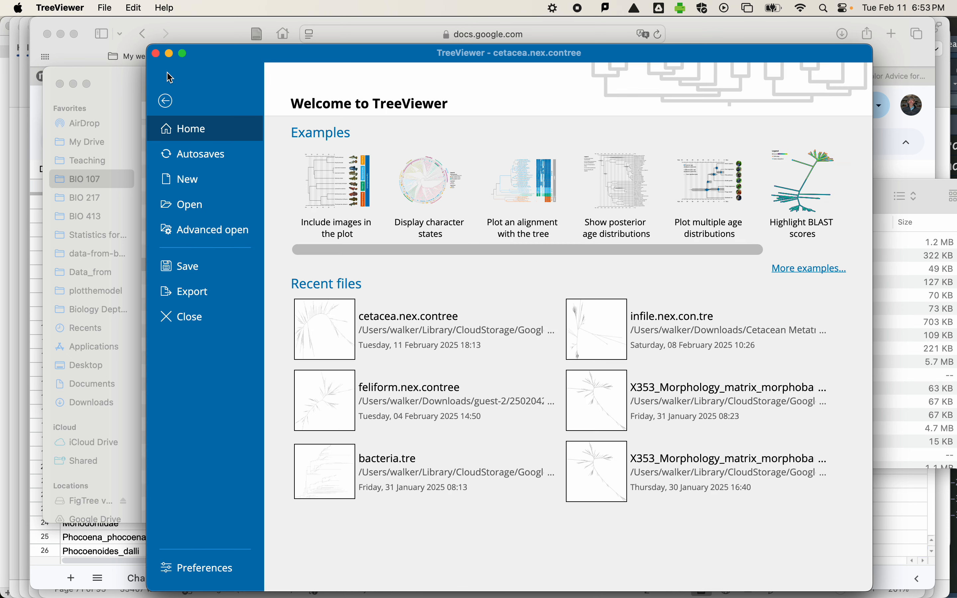
left_click(204, 292)
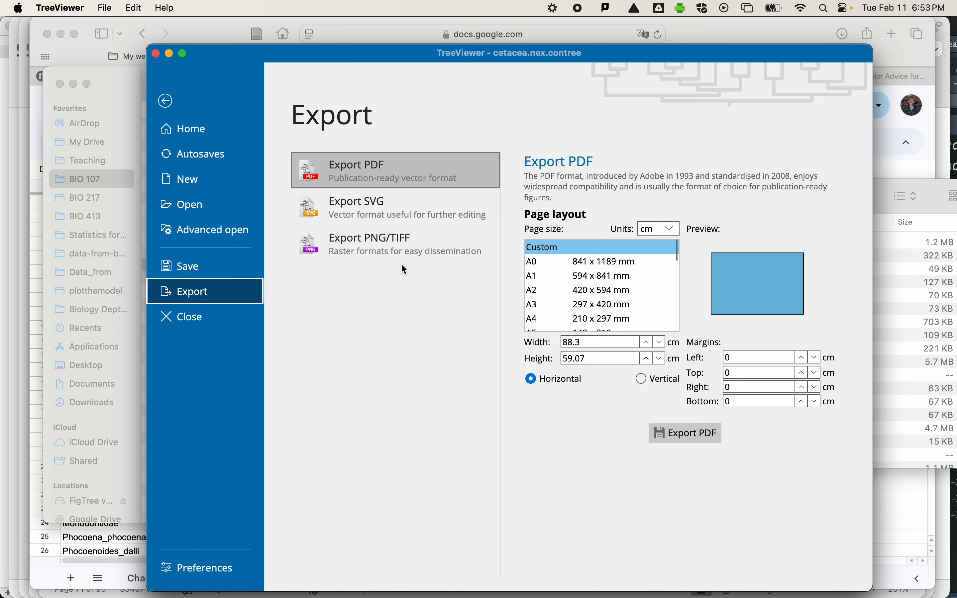
left_click(376, 243)
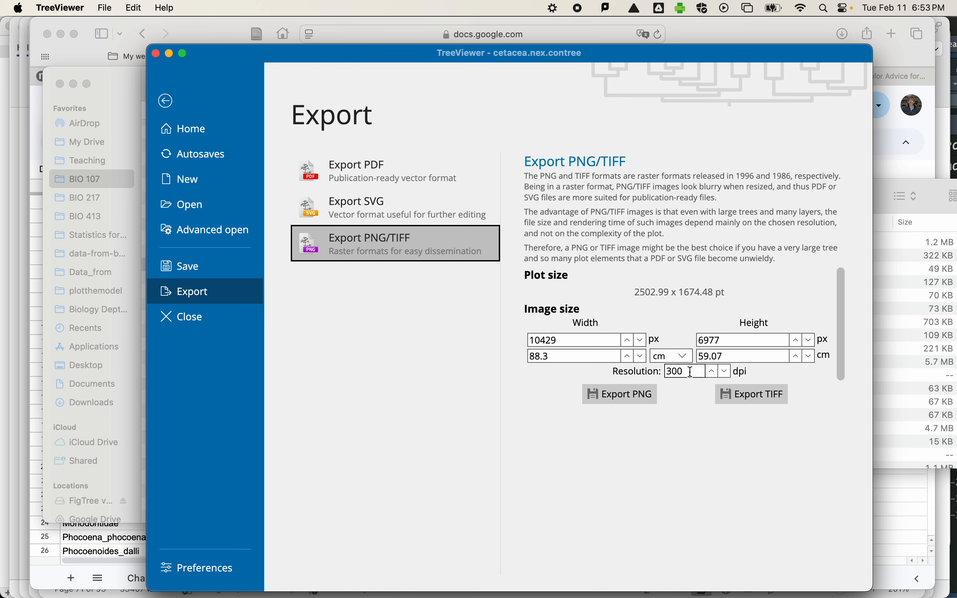
left_click(615, 393)
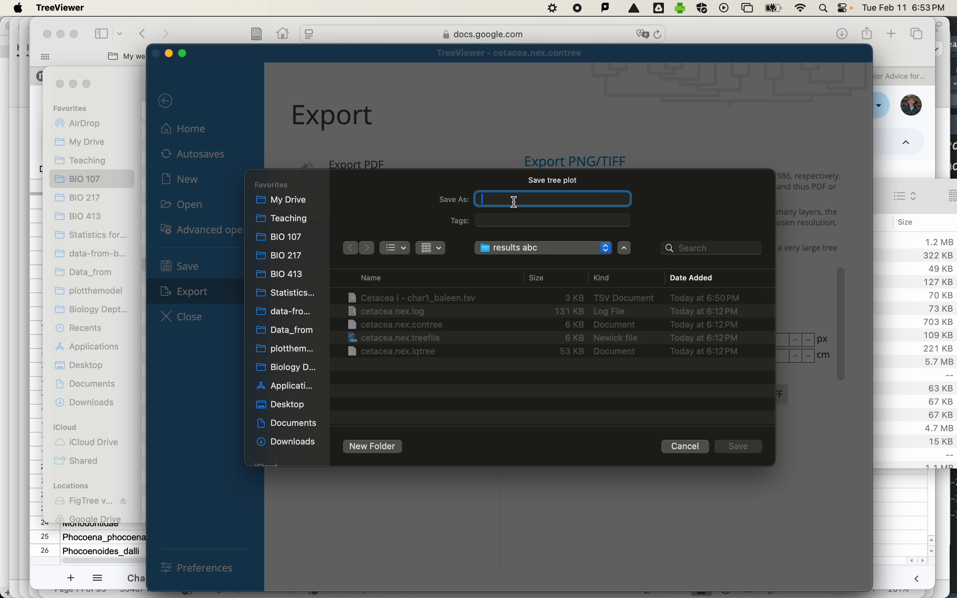
type("Char 1")
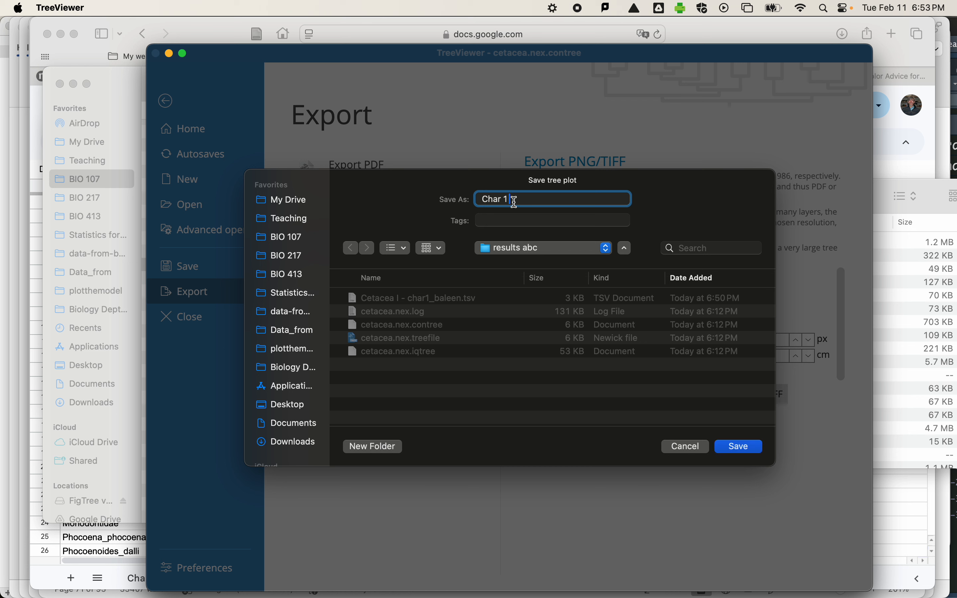
type(" Baleee")
left_click(477, 375)
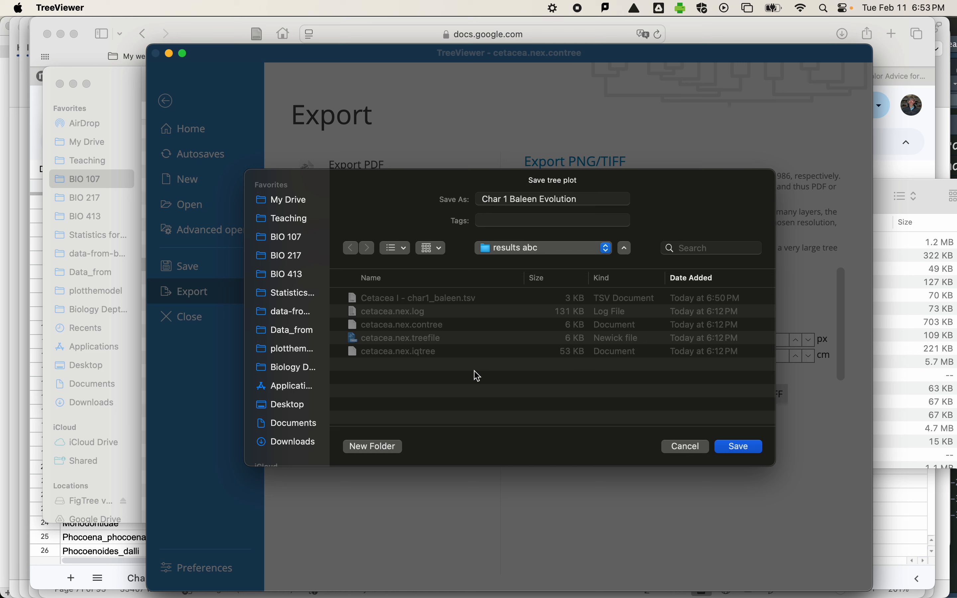
left_click(595, 199)
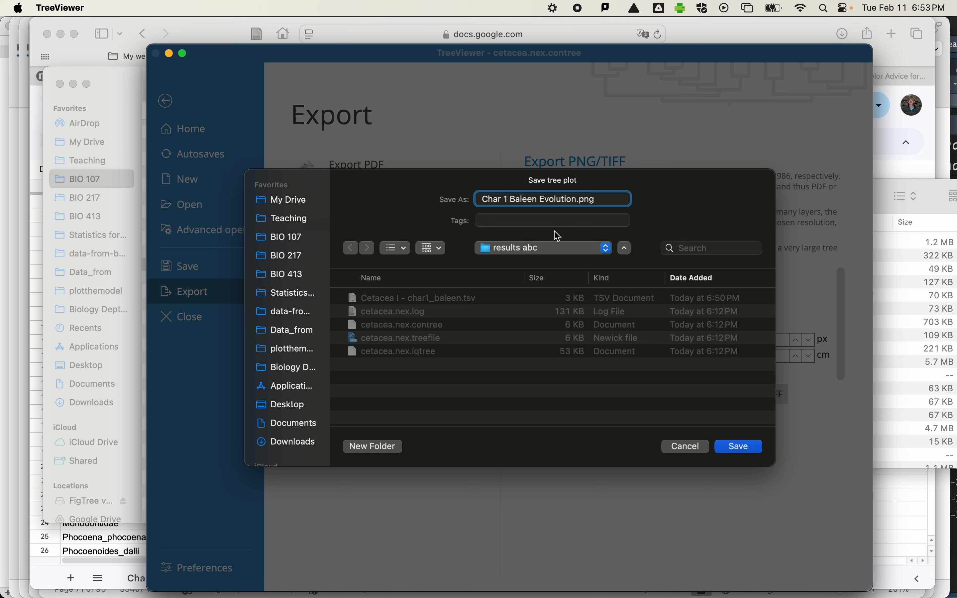
left_click(731, 445)
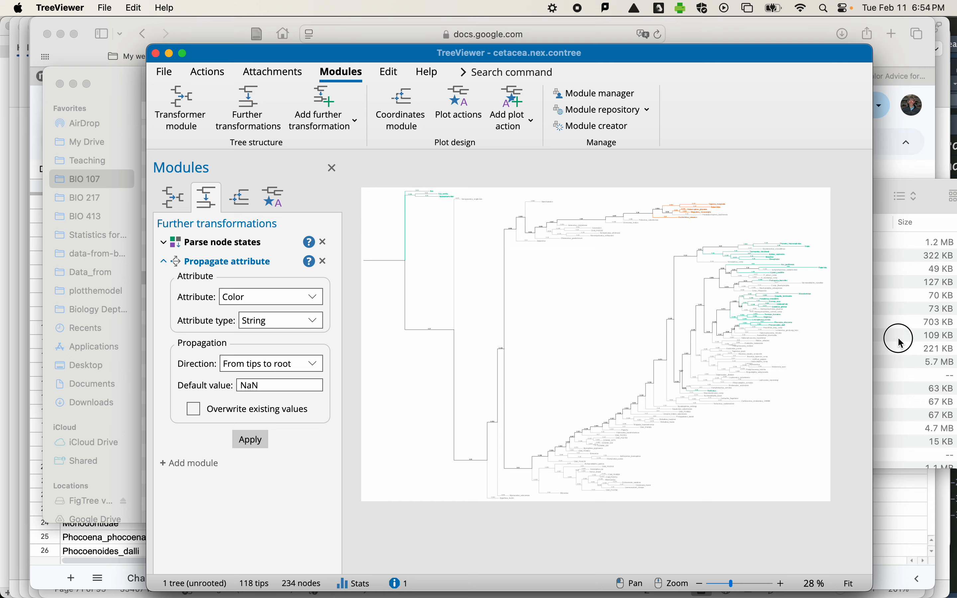
Step: Switch to Finder, open Char 1 Baleen Evolution.png from the results abc folder, and inspect the toothed whale labels and branch colors up close
left_click(901, 339)
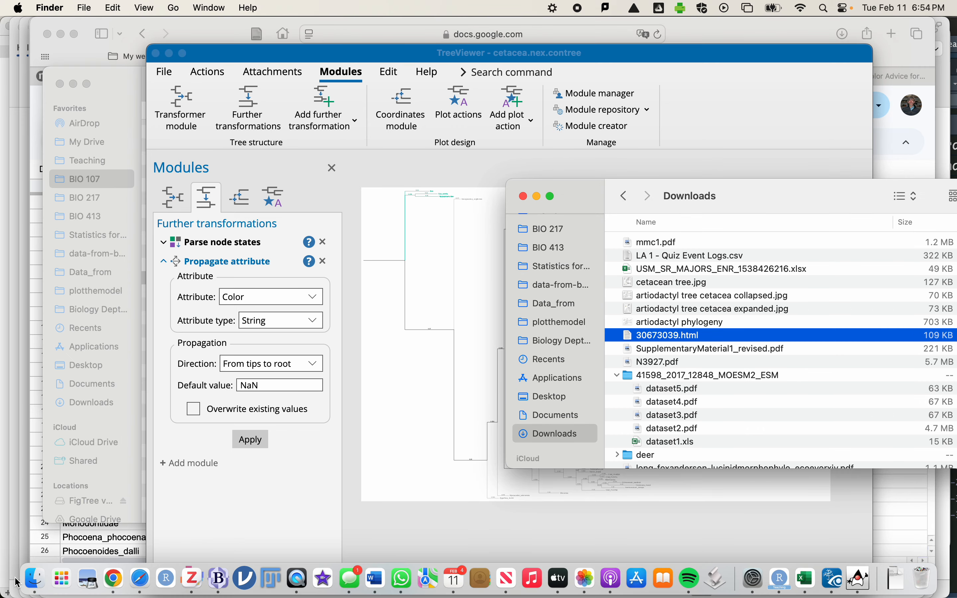
left_click(33, 578)
left_click(412, 158)
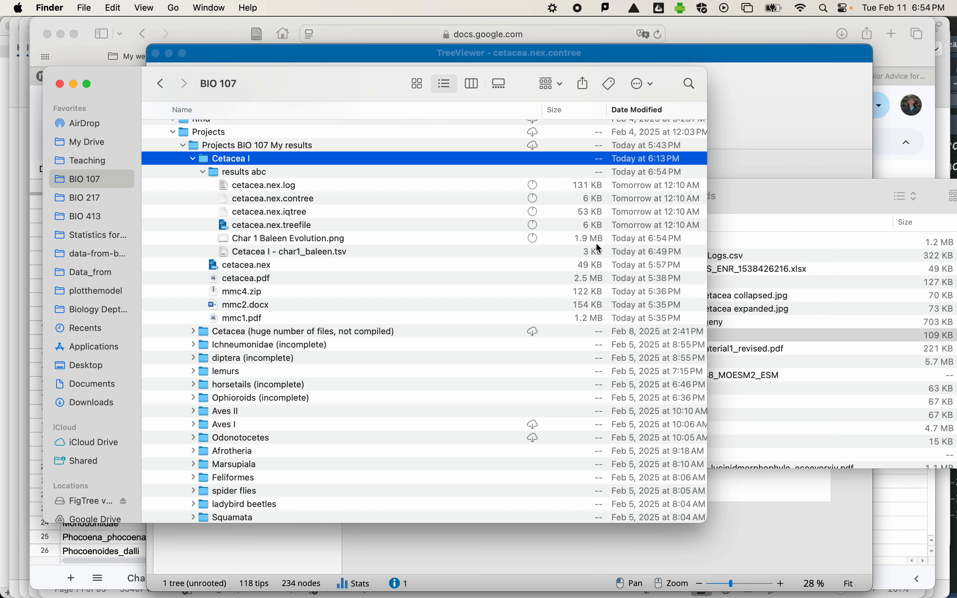
double_click(329, 239)
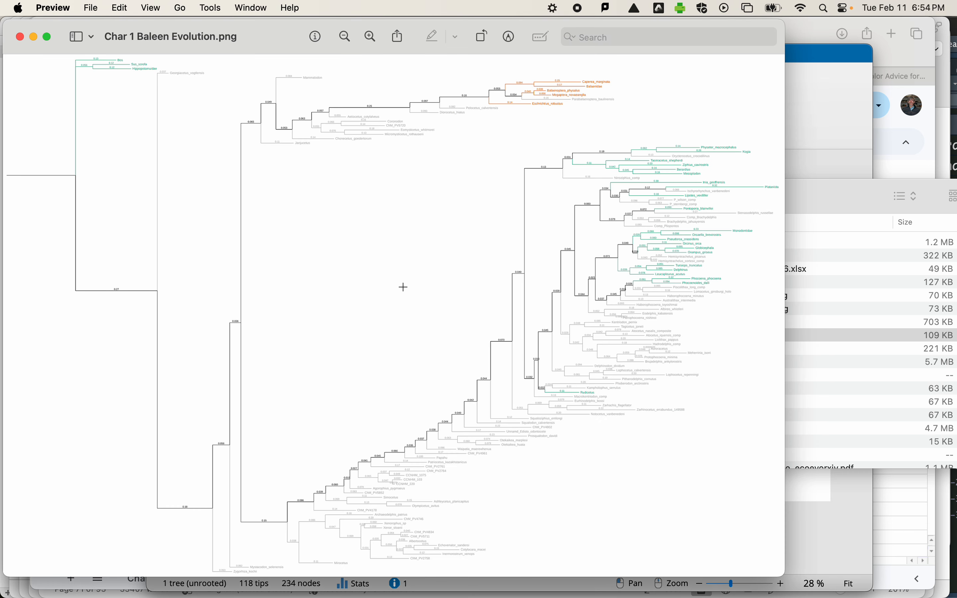
left_click(370, 37)
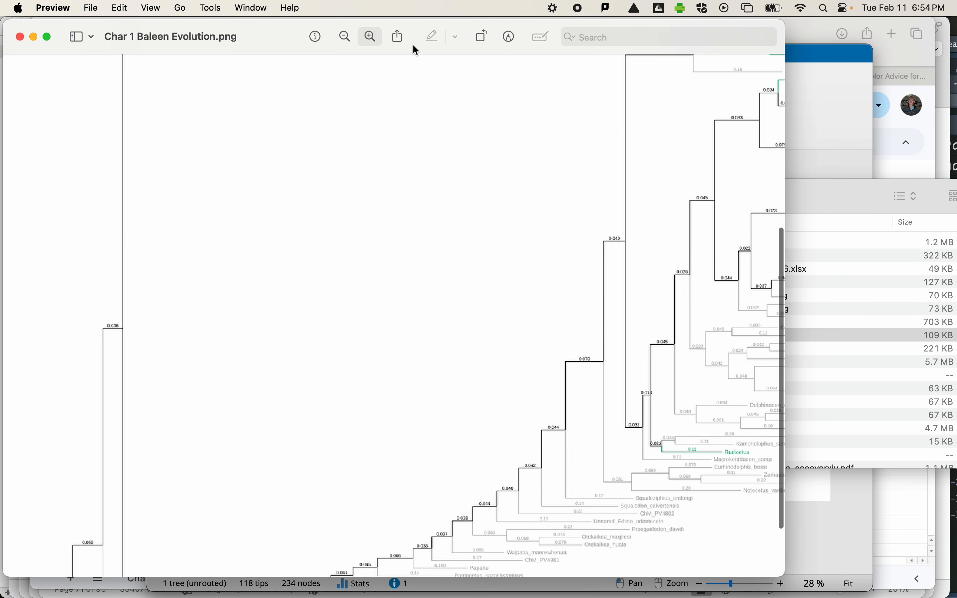
scroll(543, 114, "right", 5)
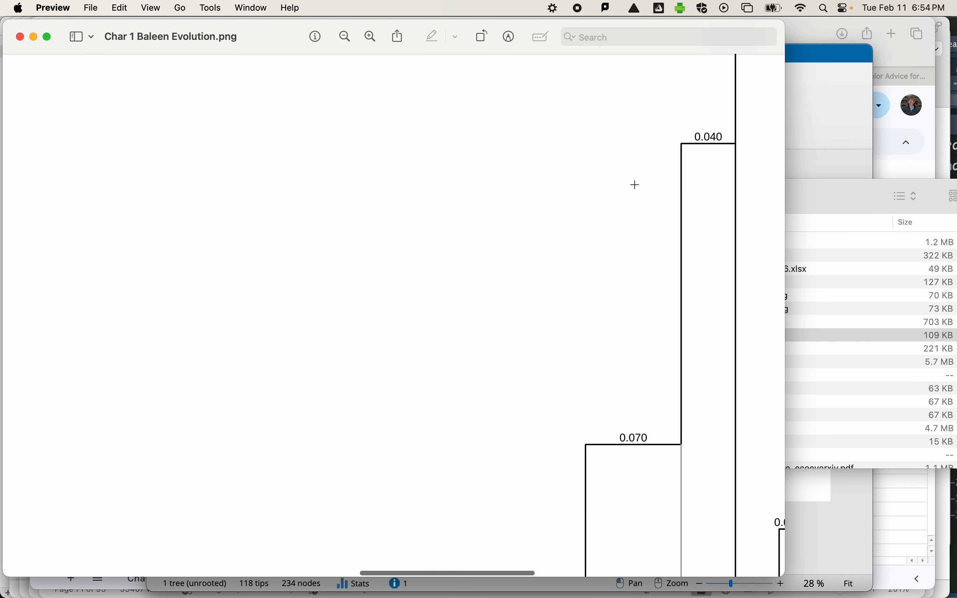
scroll(636, 185, "right", 10)
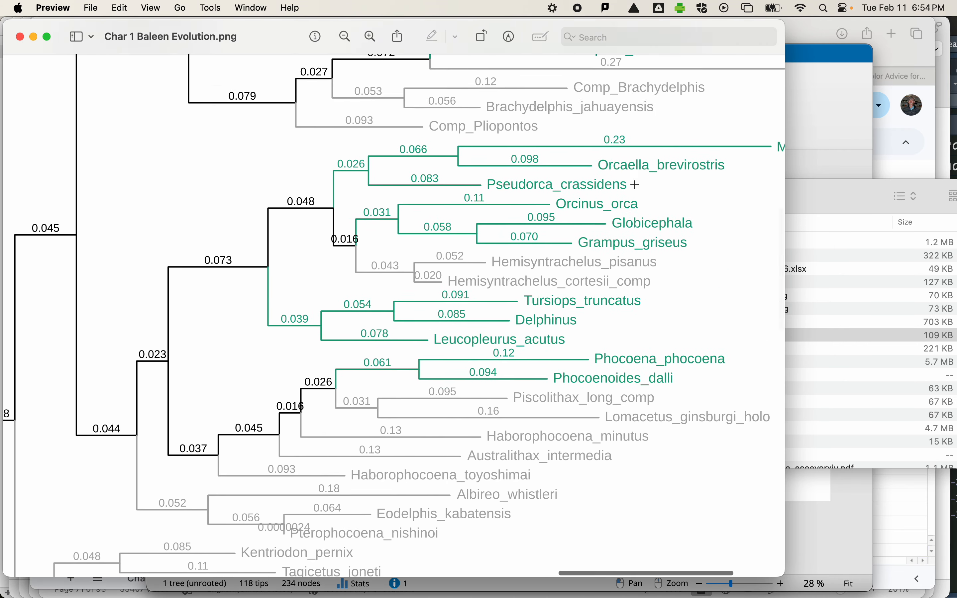
scroll(636, 185, "up", 5)
scroll(636, 184, "right", 5)
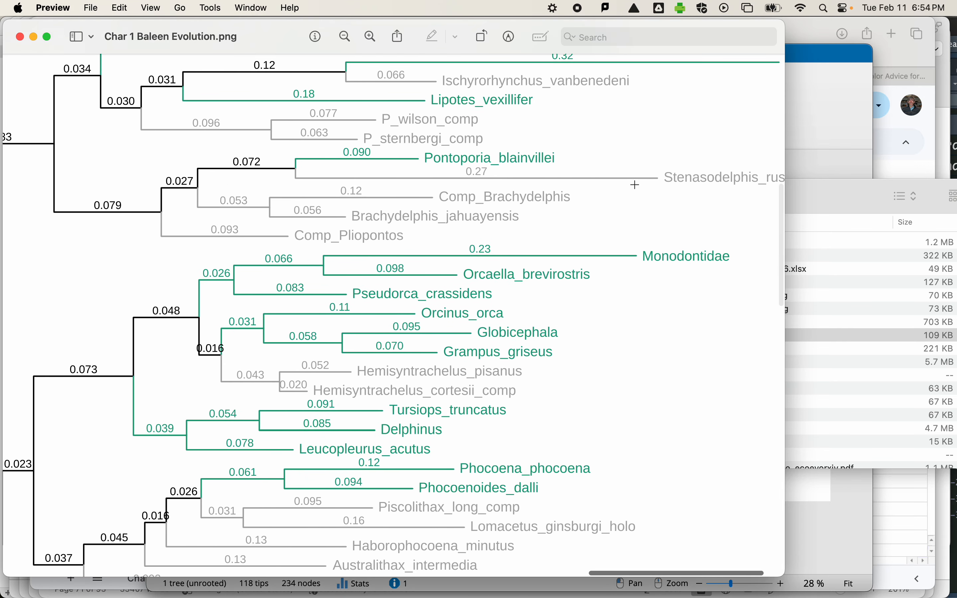